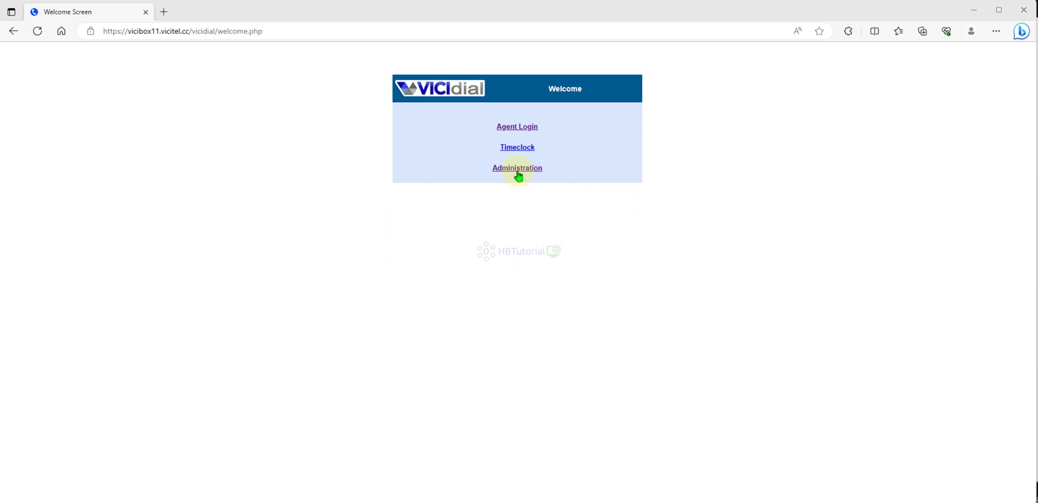
# Sign in to VICIdial Administration and open the TestCamp campaign's Modify Campaign page.
pyautogui.click(281, 31)
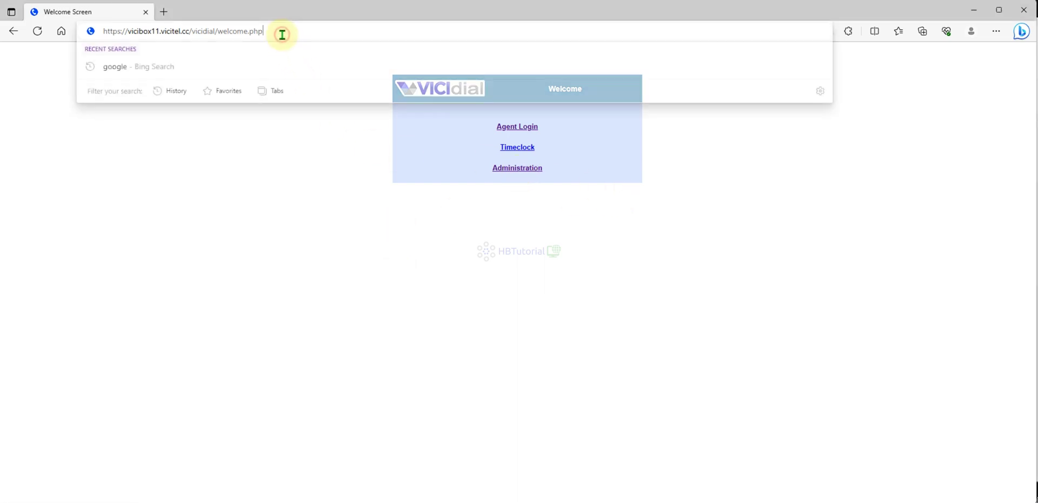
pyautogui.click(250, 202)
pyautogui.click(520, 170)
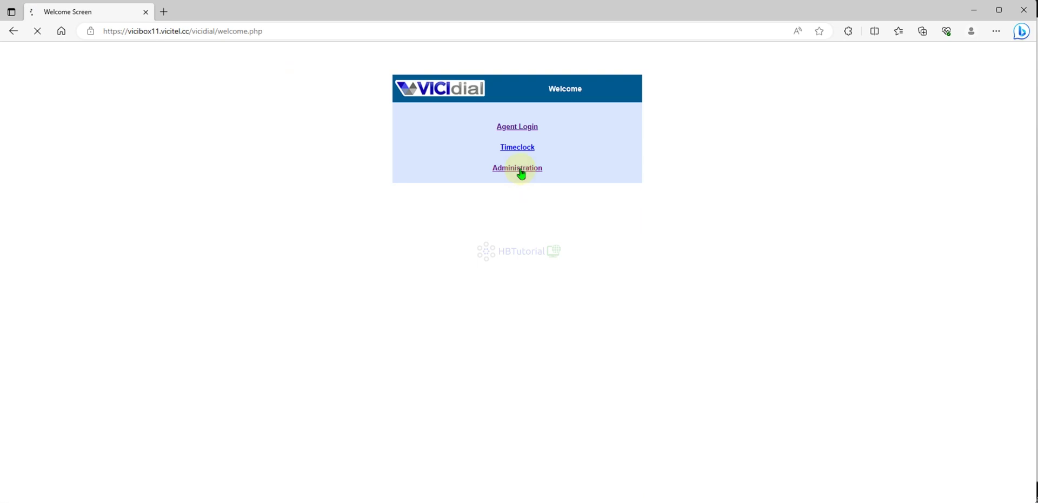
pyautogui.click(525, 135)
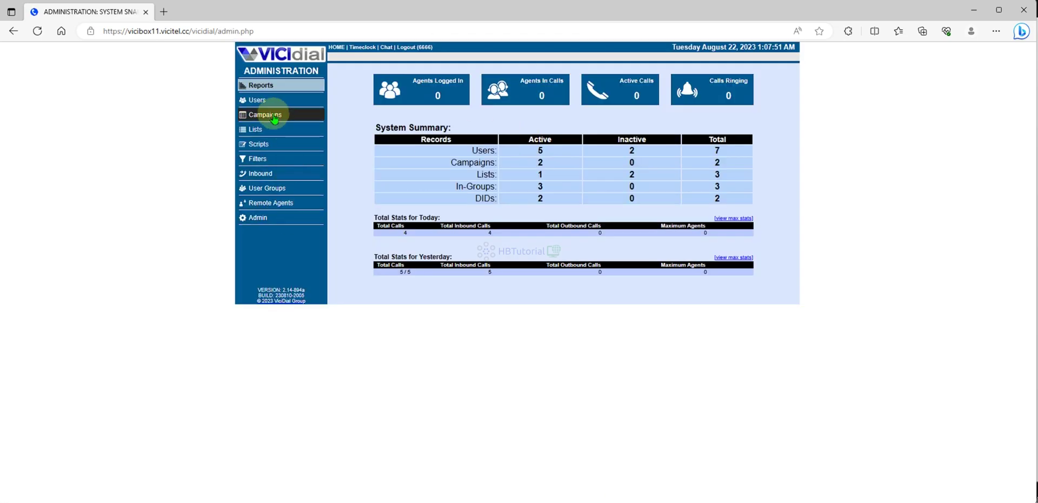
pyautogui.click(265, 115)
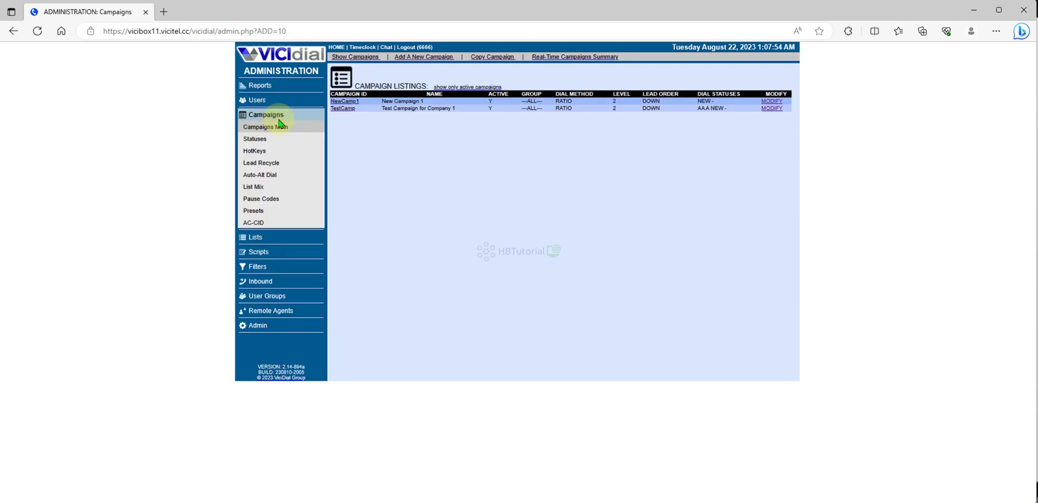
pyautogui.click(773, 109)
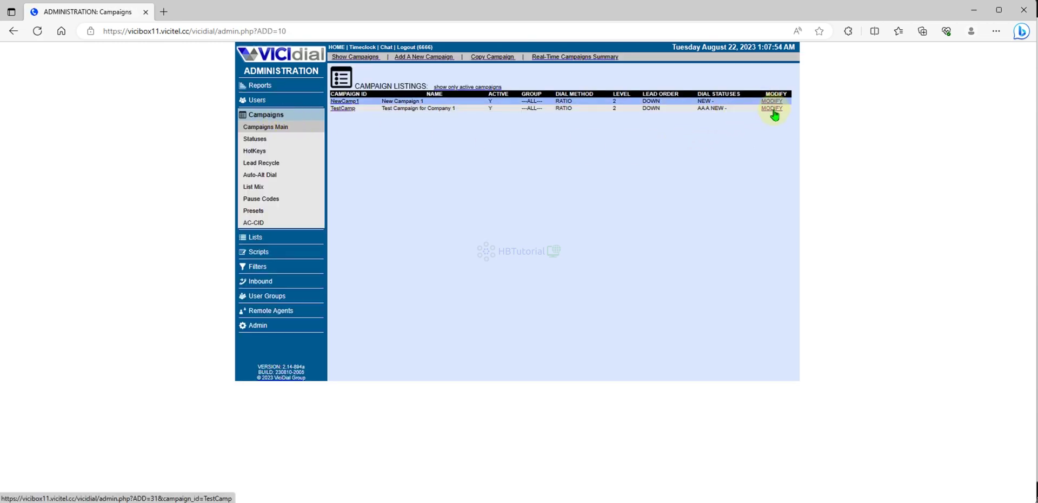
pyautogui.click(772, 109)
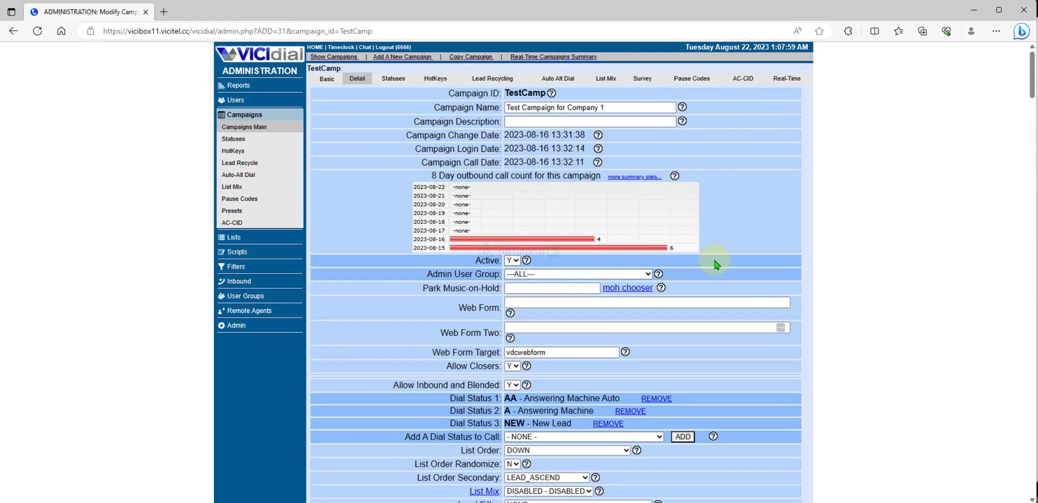
# Search the page for 'DNC' to find Use Internal DNC List and Use Campaign DNC List, both Y.
pyautogui.hotkey('ctrl', 'f')
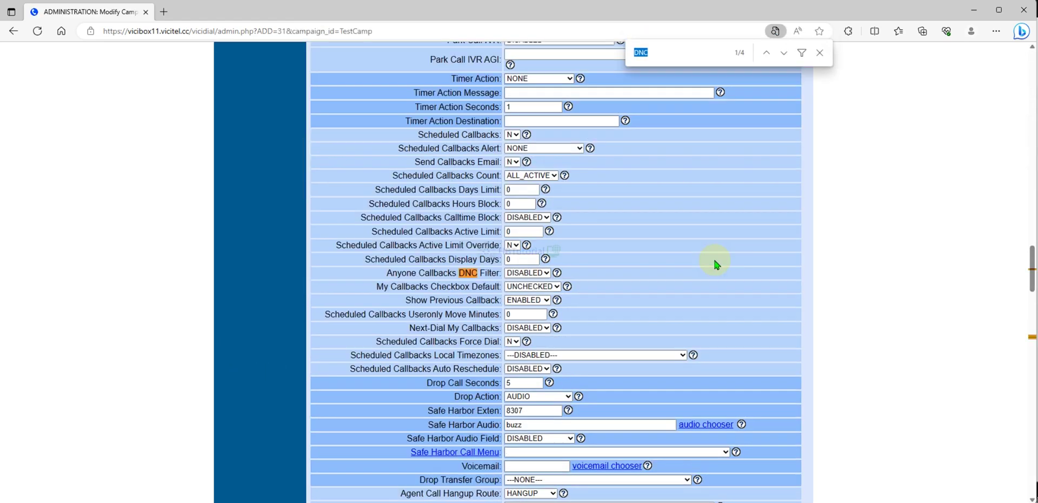
pyautogui.click(783, 53)
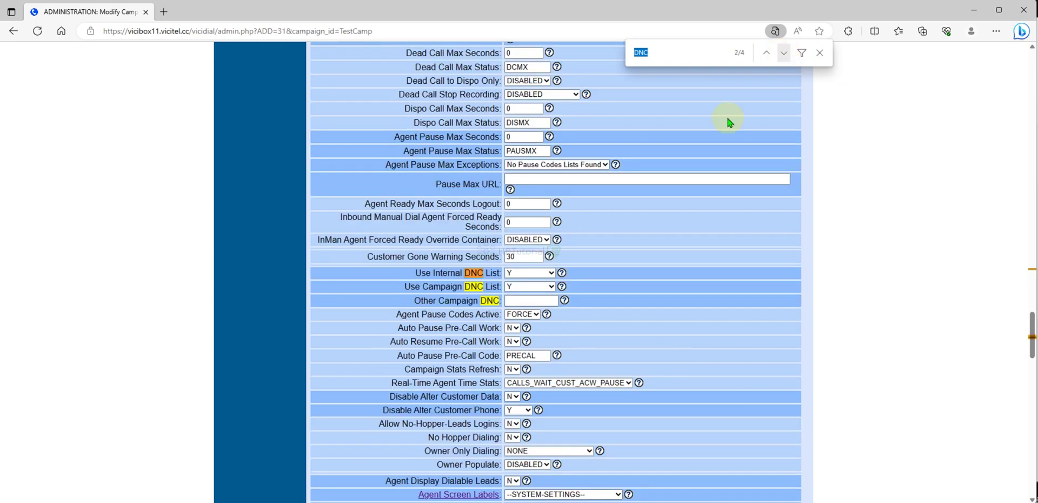
pyautogui.moveTo(415, 273); pyautogui.dragTo(499, 272)
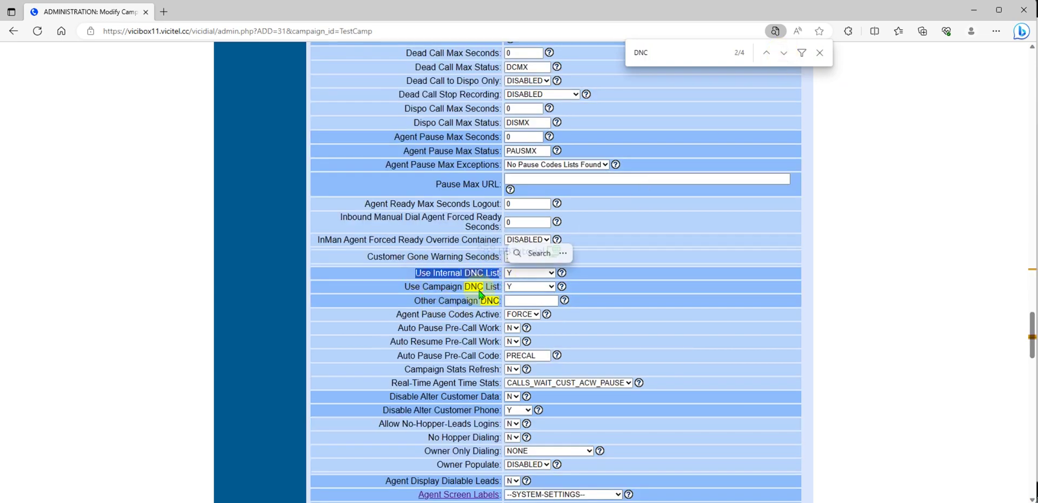
pyautogui.click(400, 280)
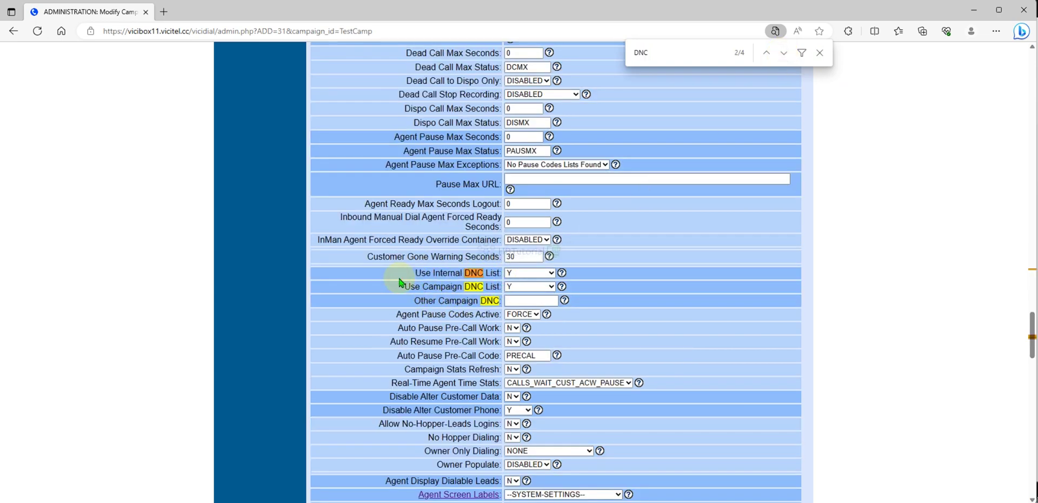
pyautogui.moveTo(442, 271); pyautogui.dragTo(495, 274)
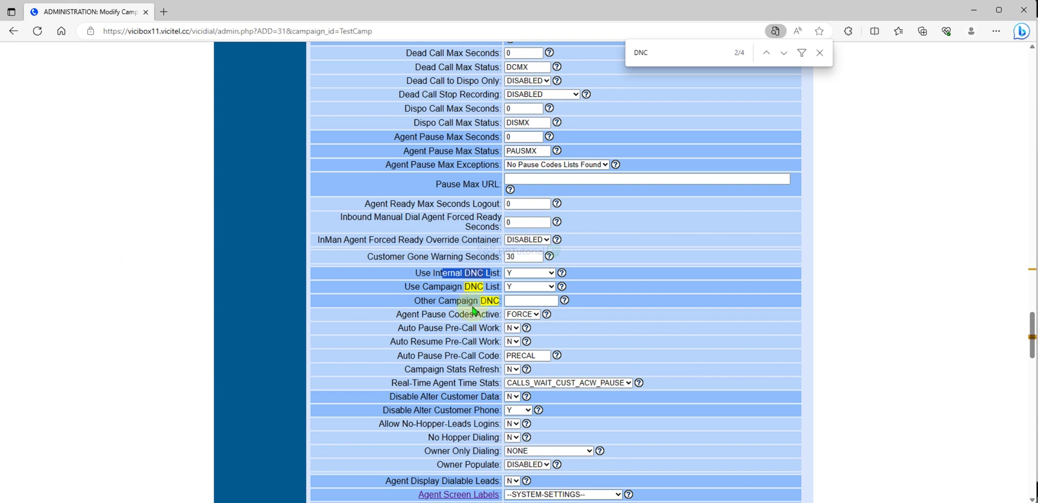
pyautogui.click(451, 272)
pyautogui.moveTo(400, 272); pyautogui.dragTo(453, 272)
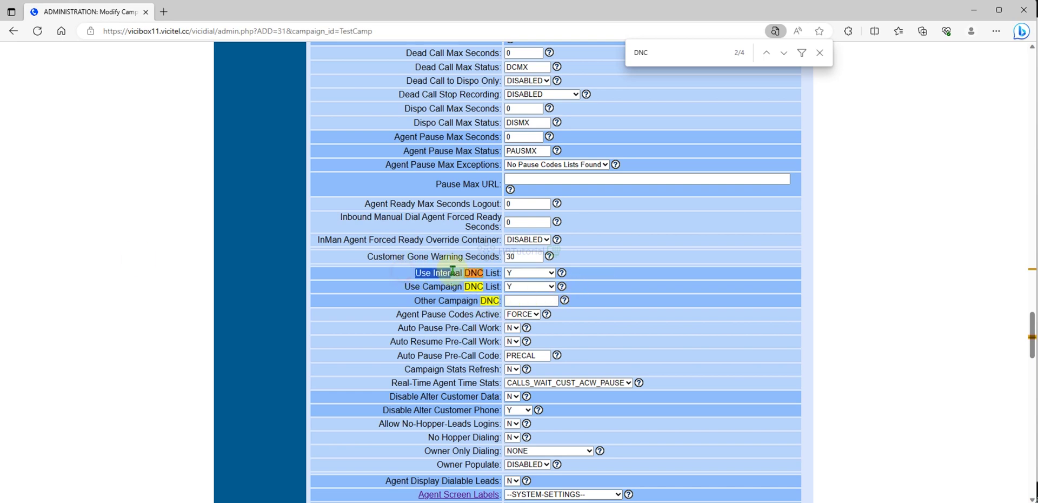
pyautogui.click(466, 271)
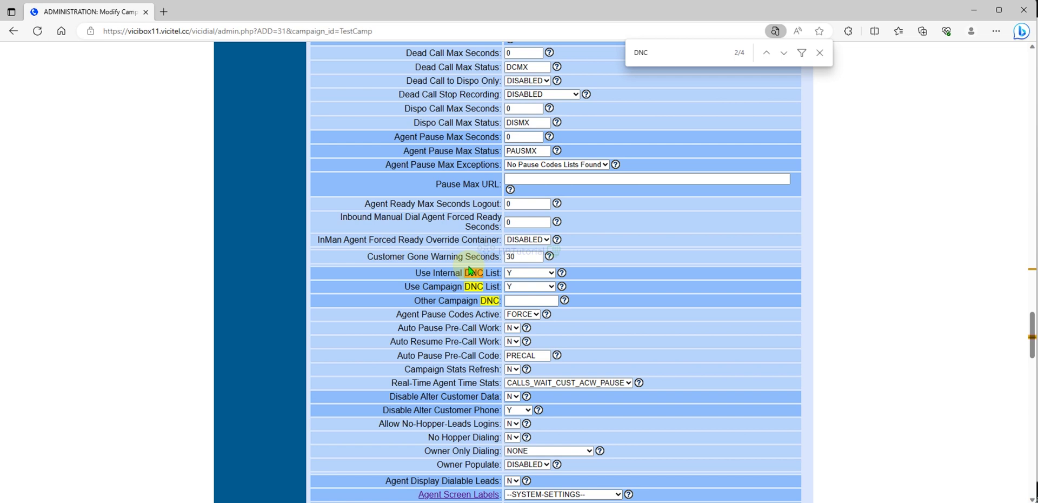
pyautogui.moveTo(403, 286); pyautogui.dragTo(446, 288)
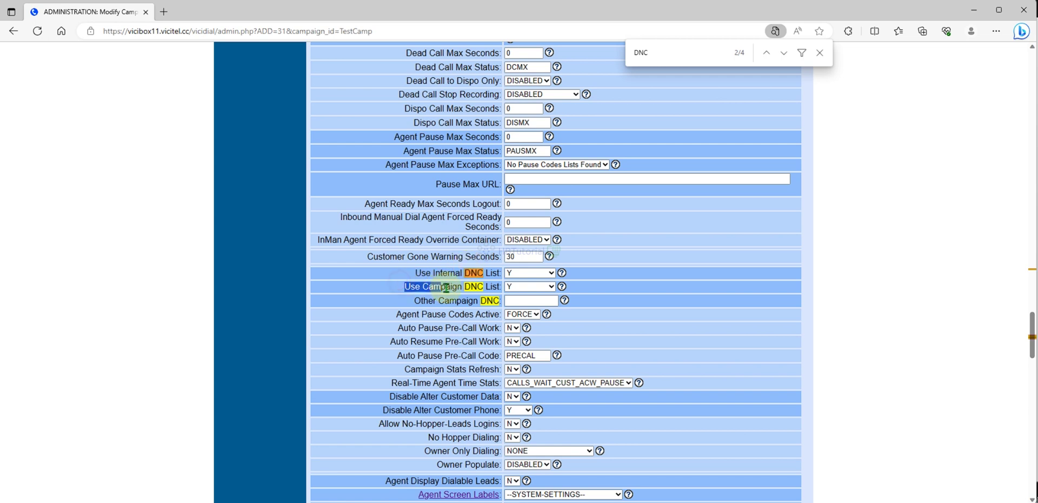
pyautogui.click(464, 288)
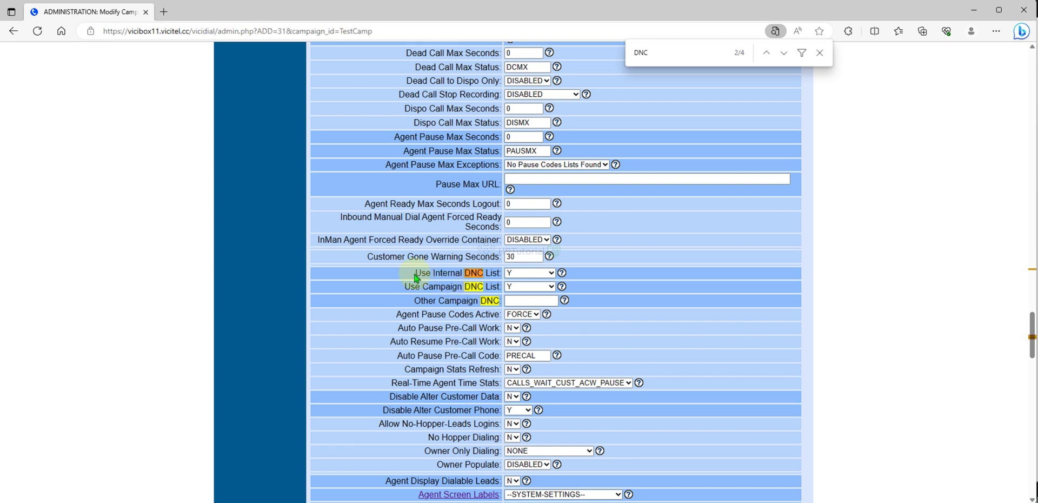
pyautogui.moveTo(415, 272); pyautogui.dragTo(465, 273)
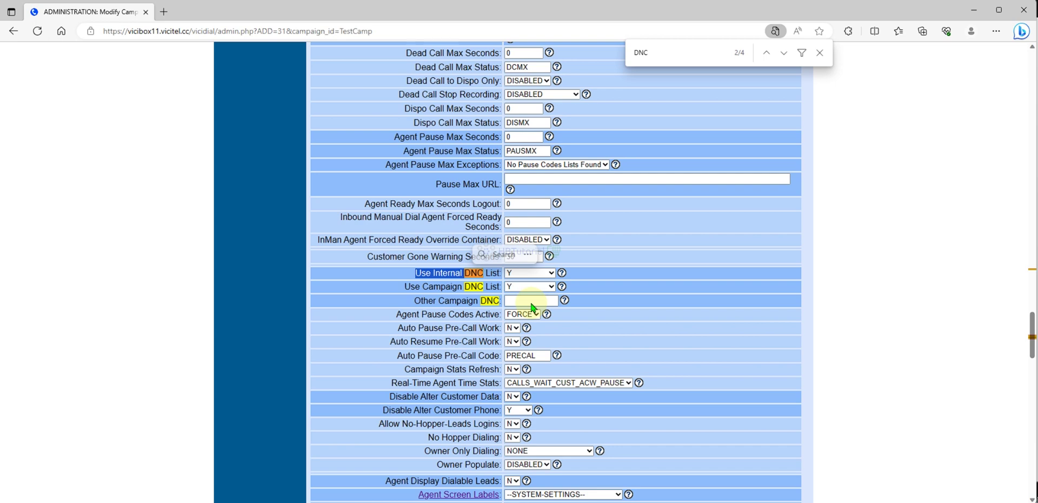
pyautogui.click(670, 294)
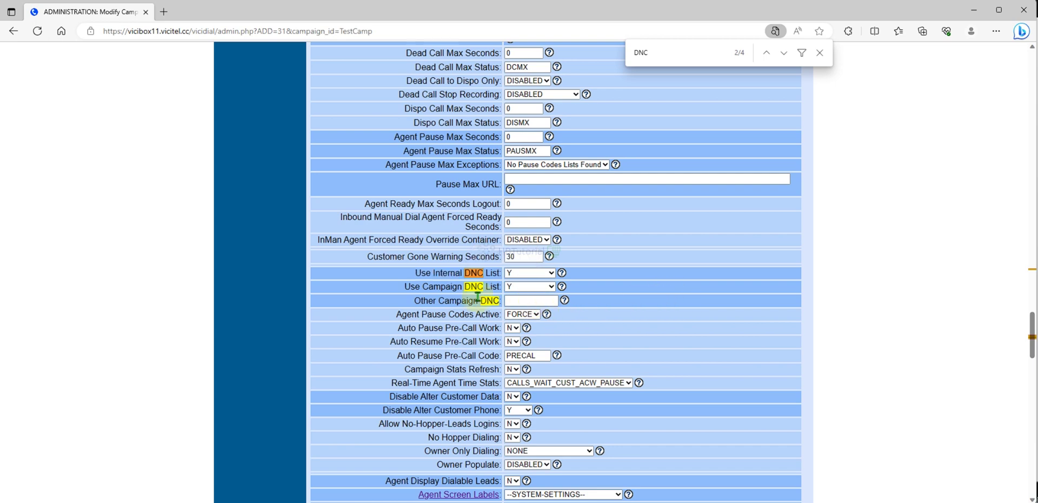
pyautogui.moveTo(419, 273); pyautogui.dragTo(501, 274)
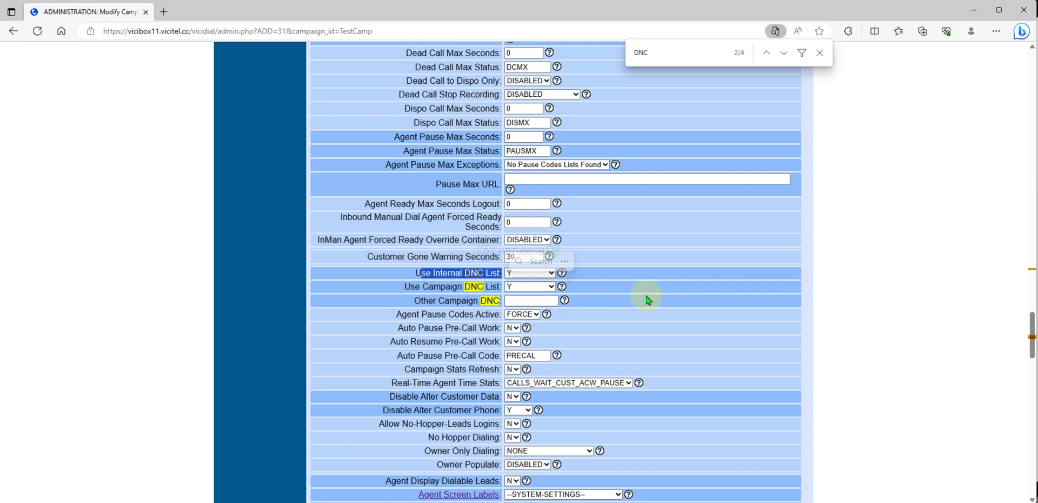
pyautogui.click(440, 288)
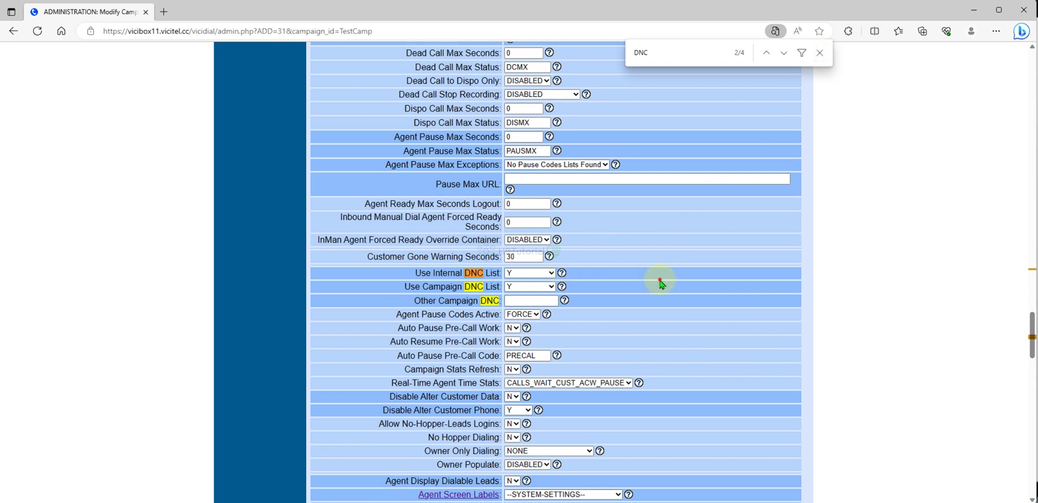
pyautogui.moveTo(403, 287); pyautogui.dragTo(400, 315)
pyautogui.click(628, 302)
pyautogui.moveTo(616, 289); pyautogui.dragTo(400, 285)
pyautogui.click(597, 285)
pyautogui.scroll(15, 597, 285)
pyautogui.scroll(15, 601, 285)
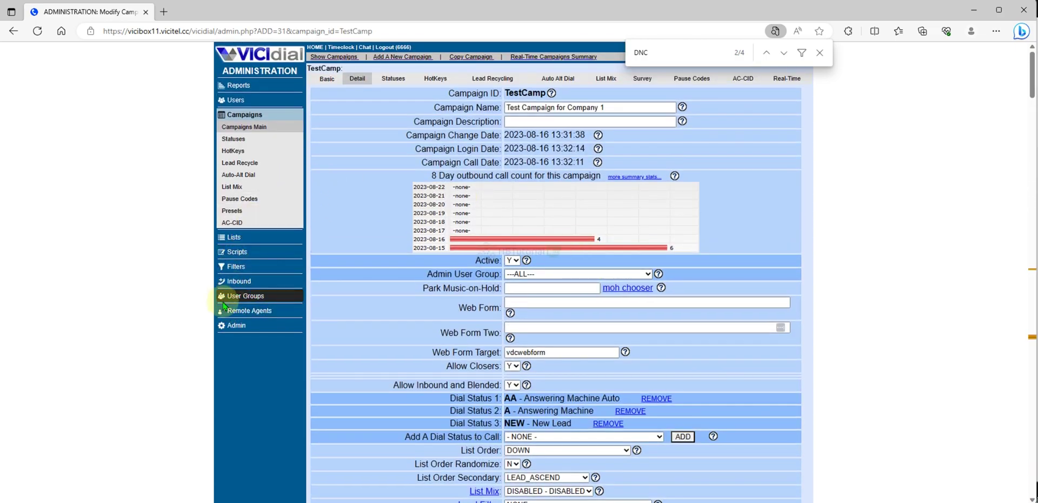
# Open the Real-Time Main Report from the Reports section, showing no calls or agents.
pyautogui.click(232, 285)
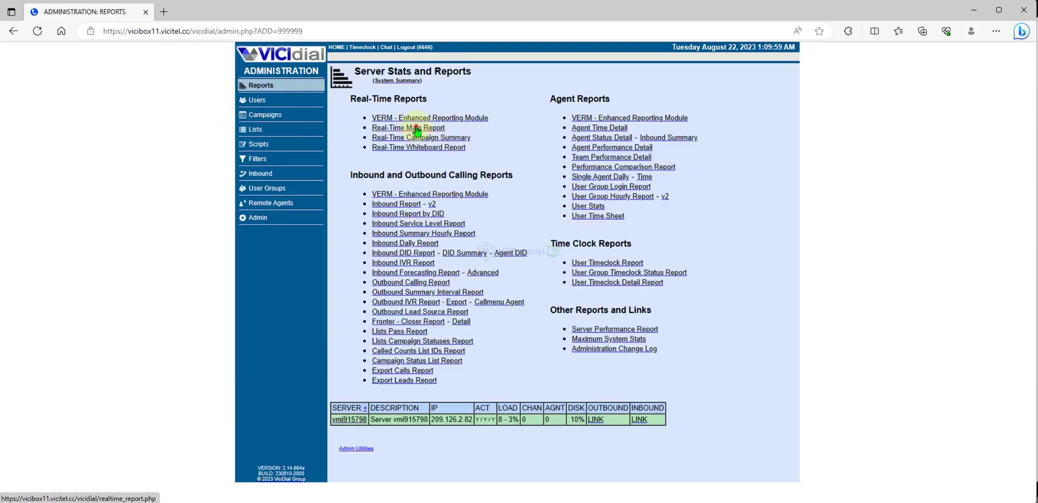
pyautogui.click(416, 128)
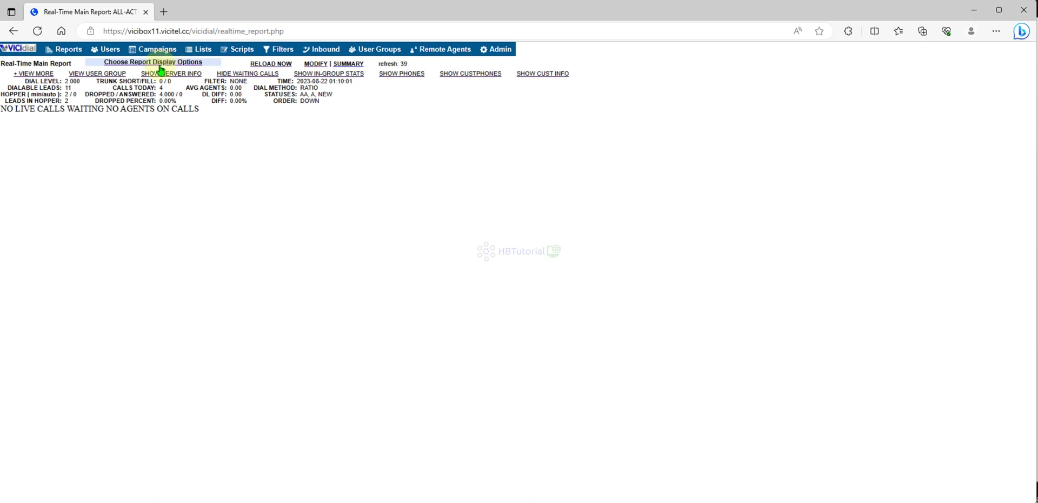
# Change the real-time report's Screen Refresh Rate in the display options and submit them.
pyautogui.click(161, 65)
pyautogui.click(378, 88)
pyautogui.click(361, 112)
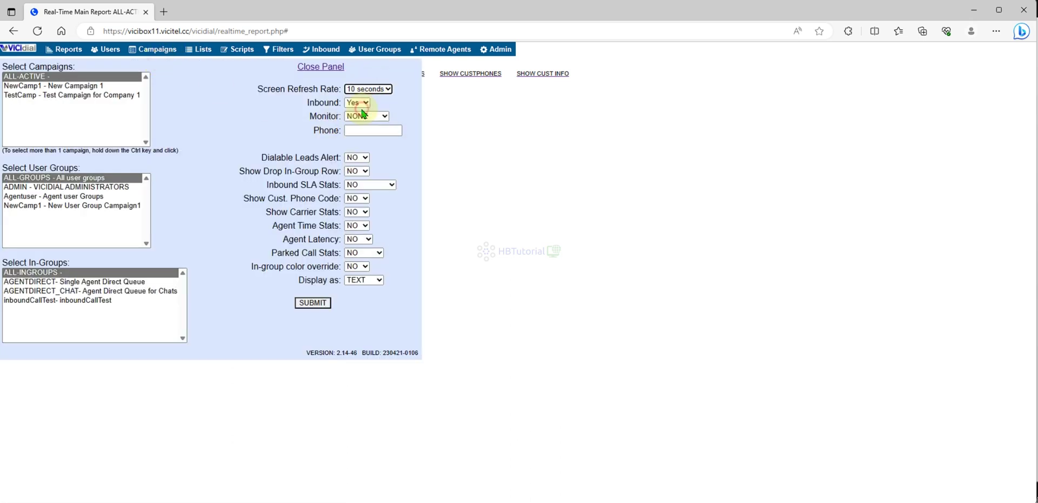
pyautogui.click(366, 89)
pyautogui.click(352, 221)
pyautogui.click(322, 303)
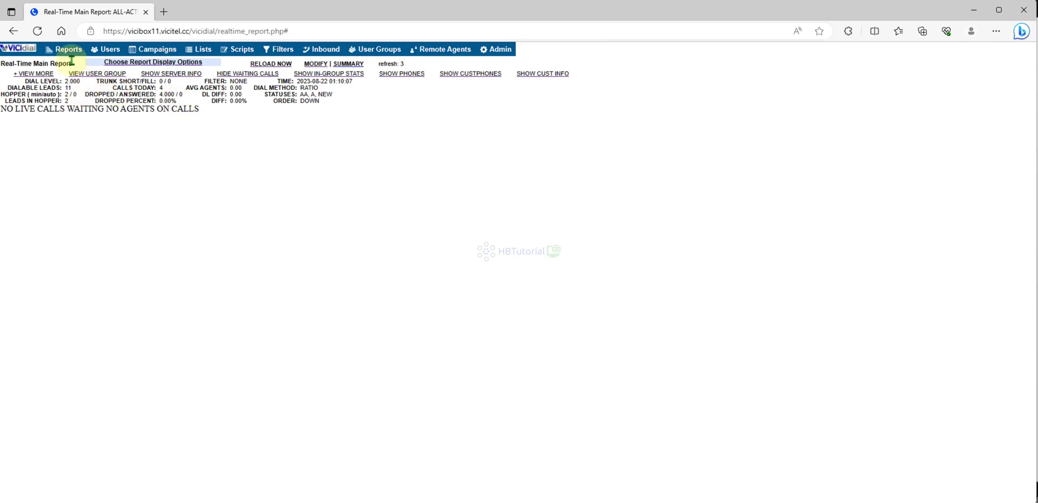
# Open the Inbound administration section in a new tab and bring 3CXPhone forward.
pyautogui.rightClick(283, 51)
pyautogui.click(336, 54)
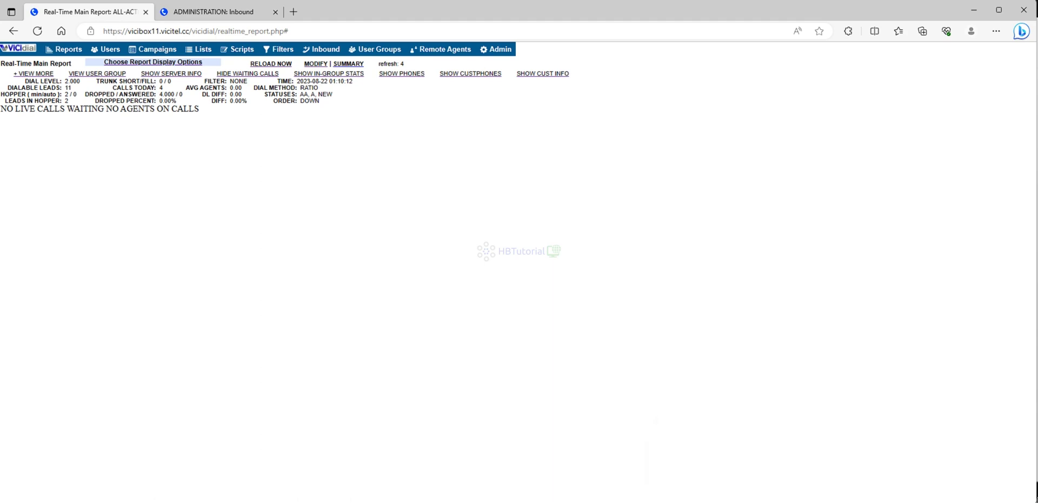
pyautogui.click(708, 457)
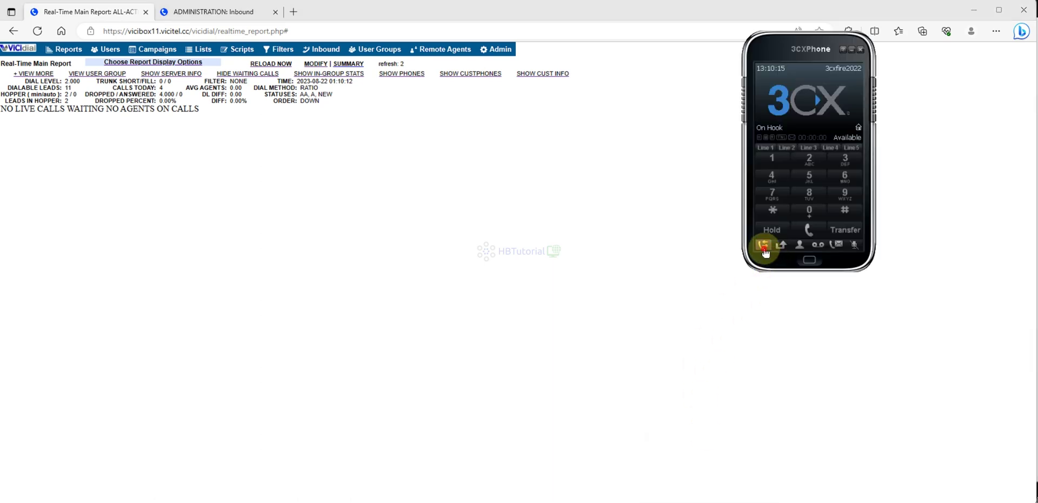
pyautogui.click(764, 251)
pyautogui.doubleClick(733, 93)
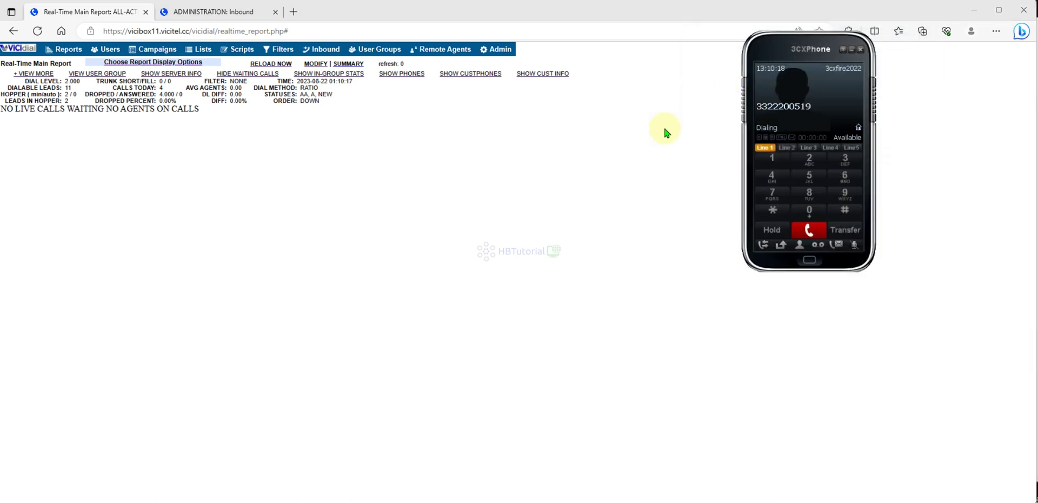
pyautogui.click(507, 195)
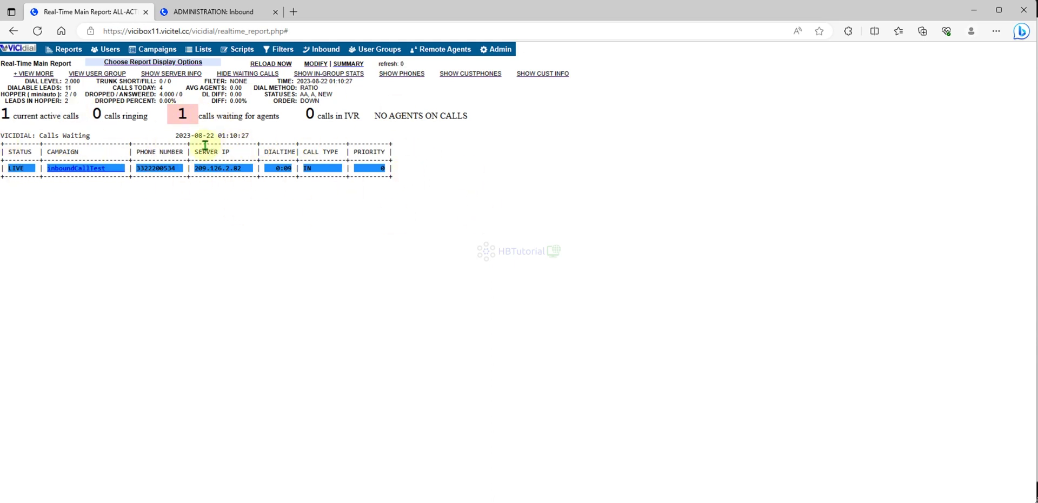
pyautogui.moveTo(161, 118); pyautogui.dragTo(586, 298)
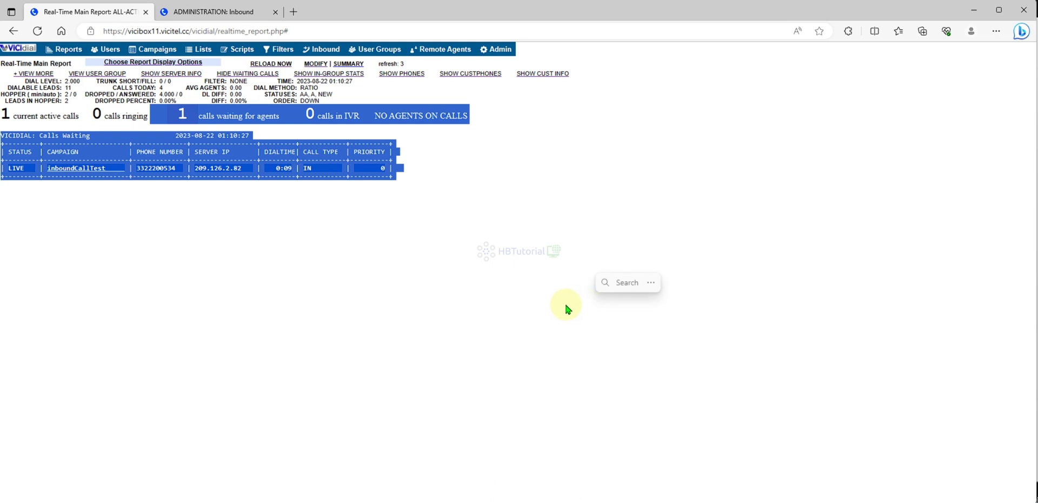
pyautogui.click(524, 323)
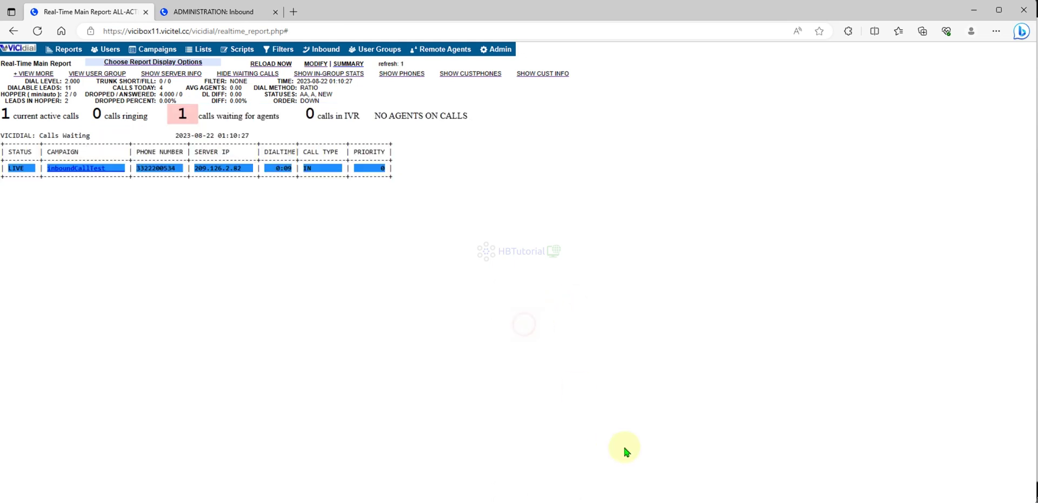
# Hang up the test call and switch to the Inbound administration tab.
pyautogui.click(806, 232)
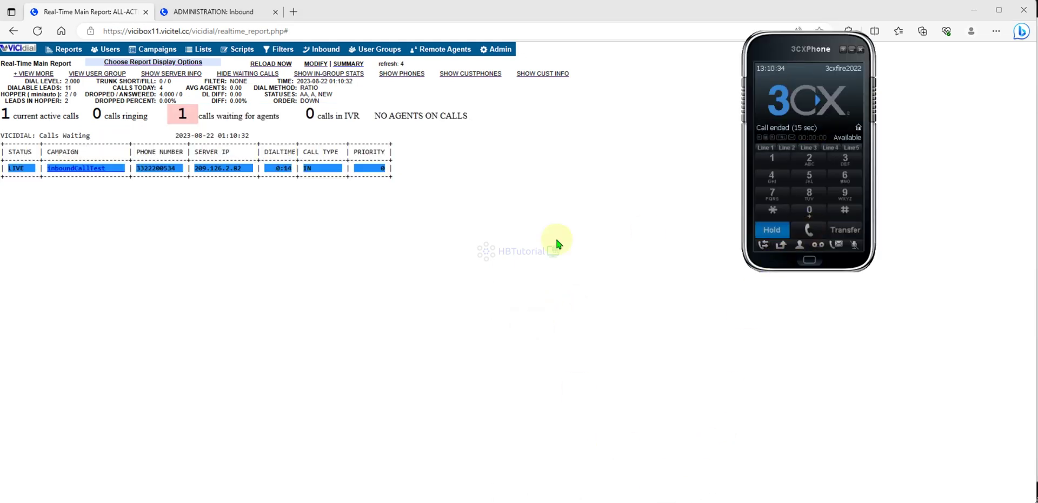
pyautogui.click(490, 259)
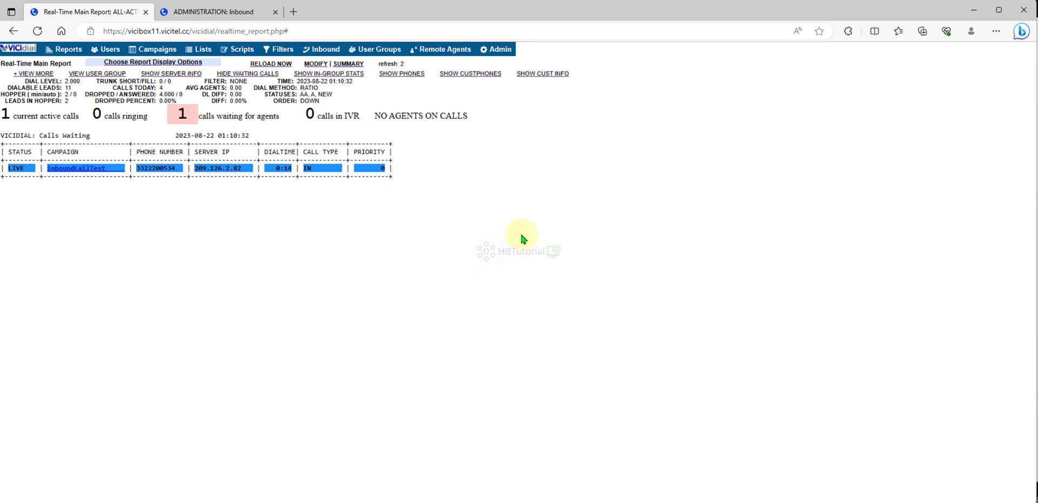
pyautogui.click(234, 18)
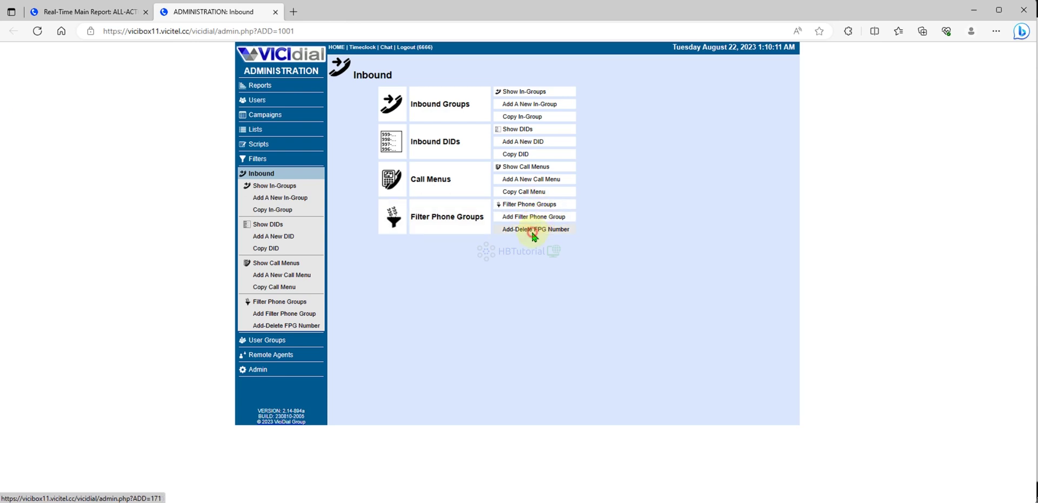
pyautogui.click(533, 231)
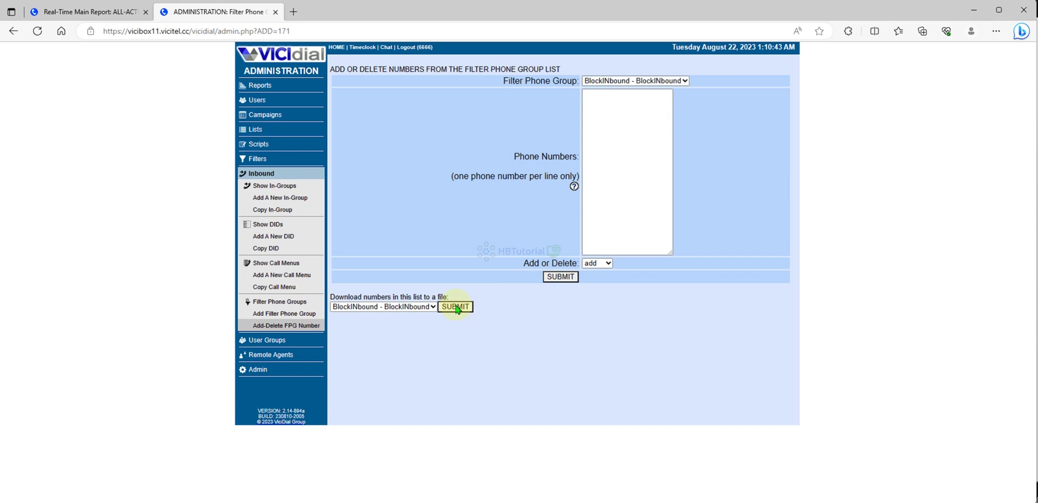
pyautogui.click(456, 306)
pyautogui.click(813, 76)
pyautogui.moveTo(513, 169); pyautogui.dragTo(395, 130)
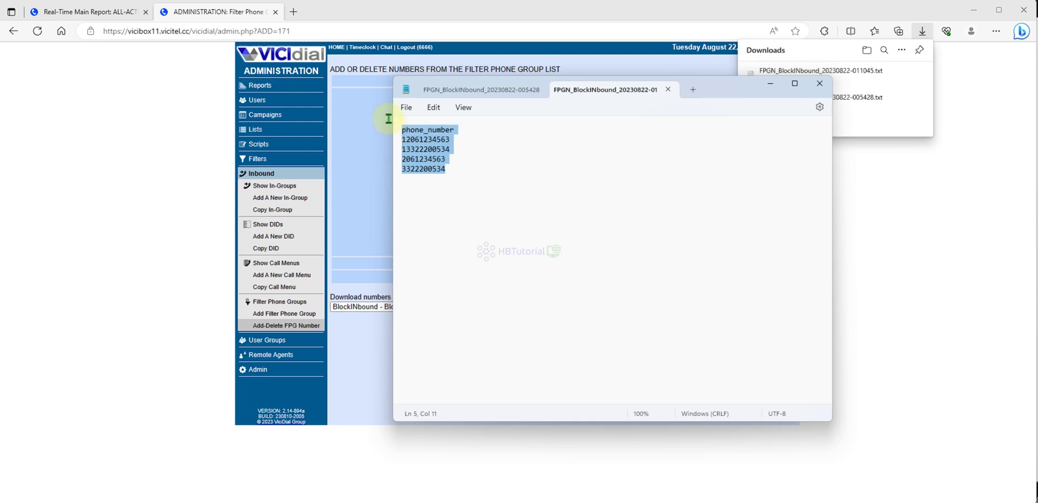
pyautogui.click(475, 179)
pyautogui.moveTo(455, 169); pyautogui.dragTo(373, 170)
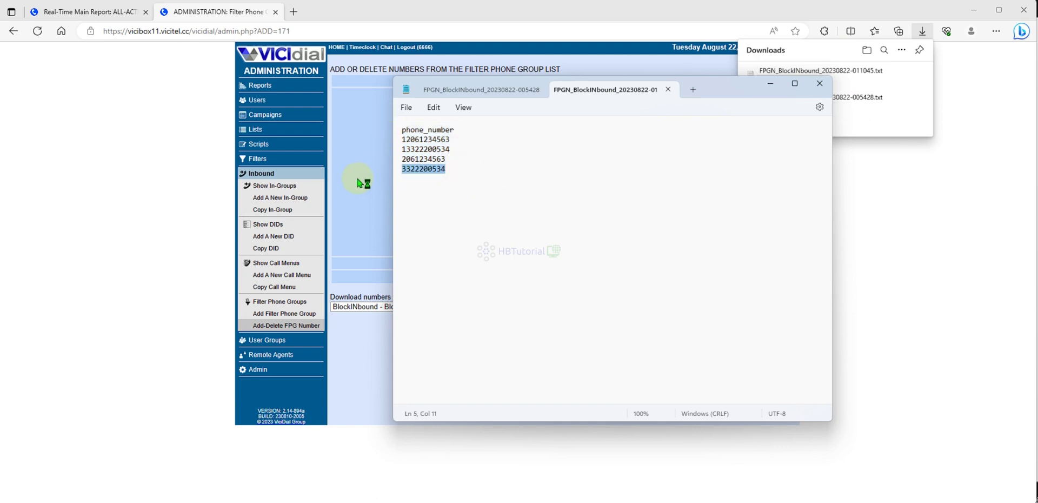
pyautogui.click(359, 182)
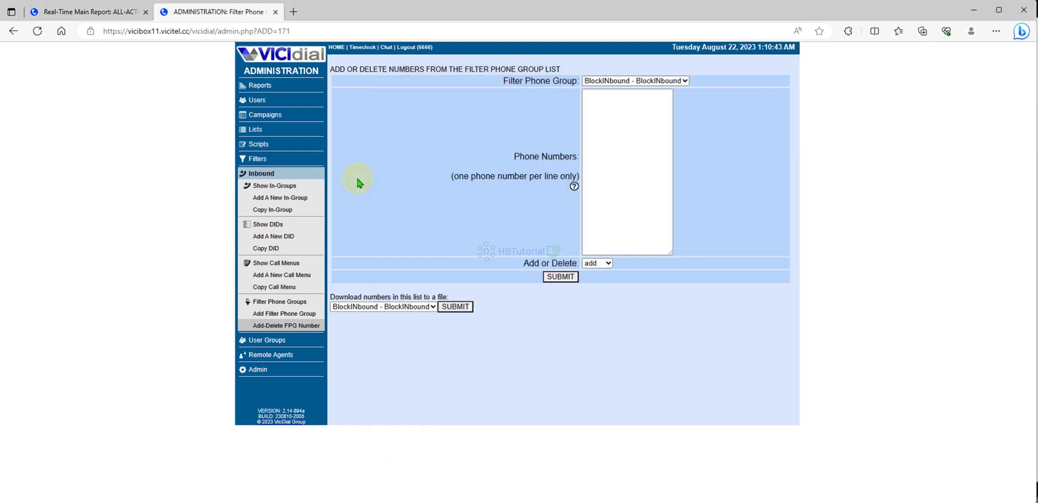
pyautogui.click(273, 303)
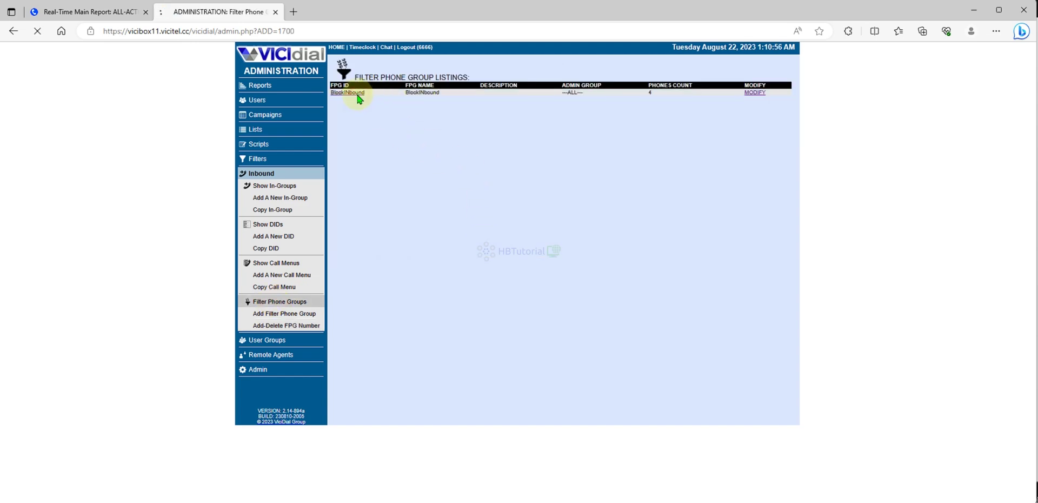
pyautogui.moveTo(539, 78); pyautogui.dragTo(479, 80)
pyautogui.rightClick(493, 81)
pyautogui.click(514, 95)
pyautogui.rightClick(503, 81)
pyautogui.click(517, 93)
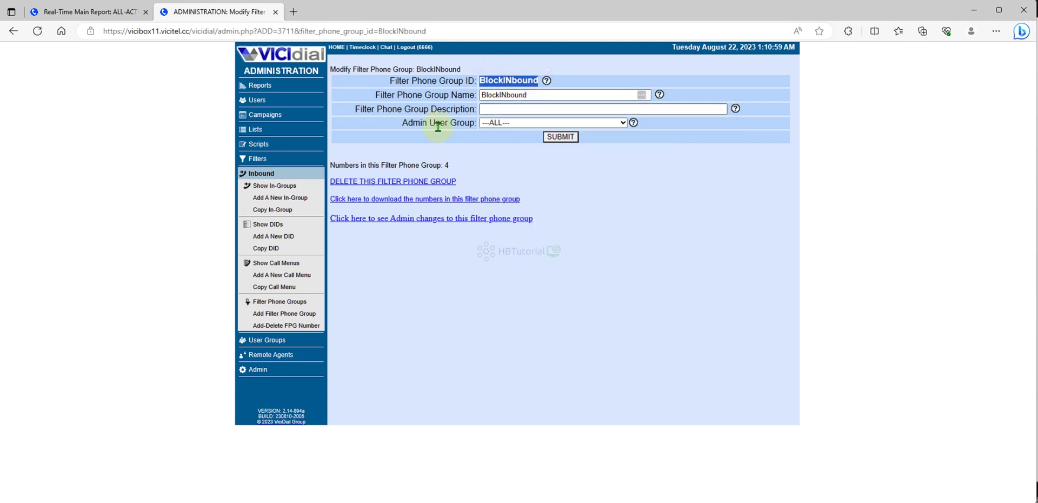
pyautogui.click(268, 227)
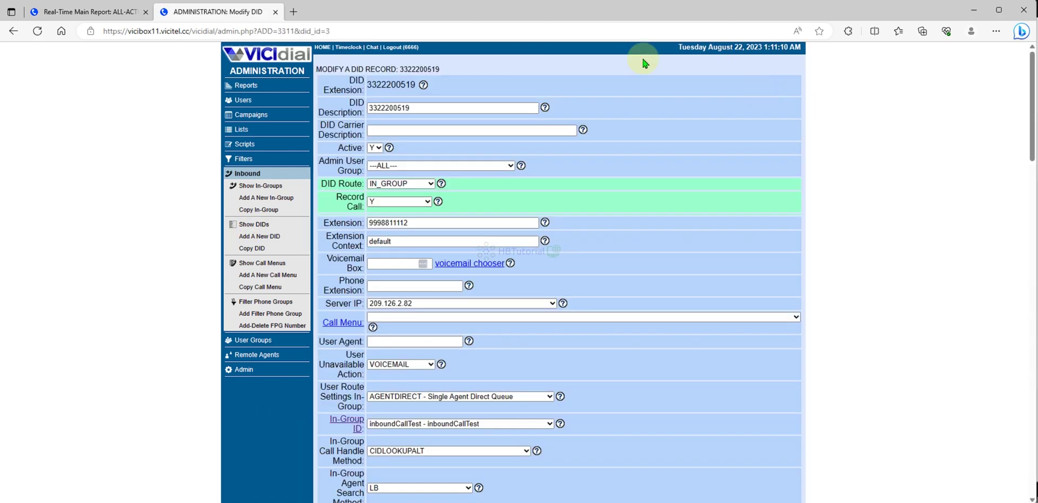
pyautogui.scroll(-10, 549, 273)
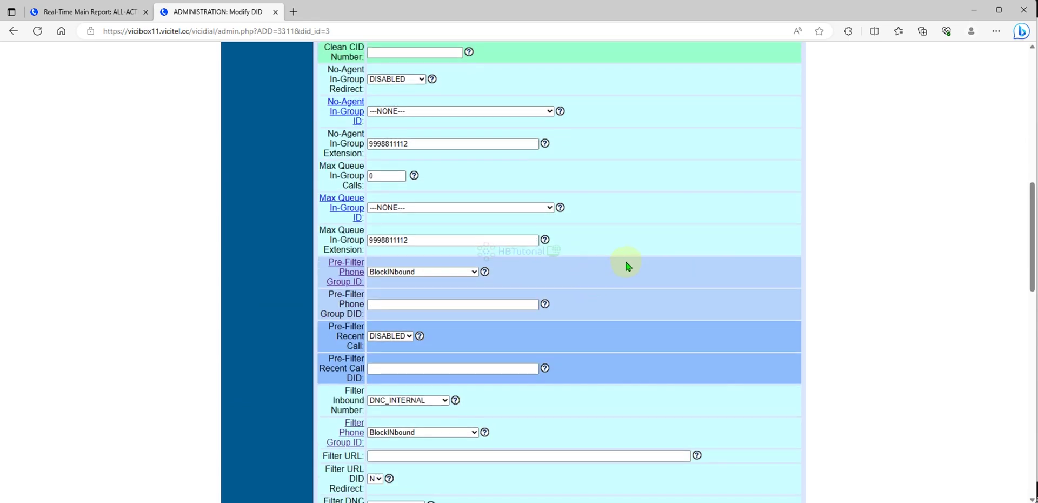
pyautogui.scroll(3, 627, 265)
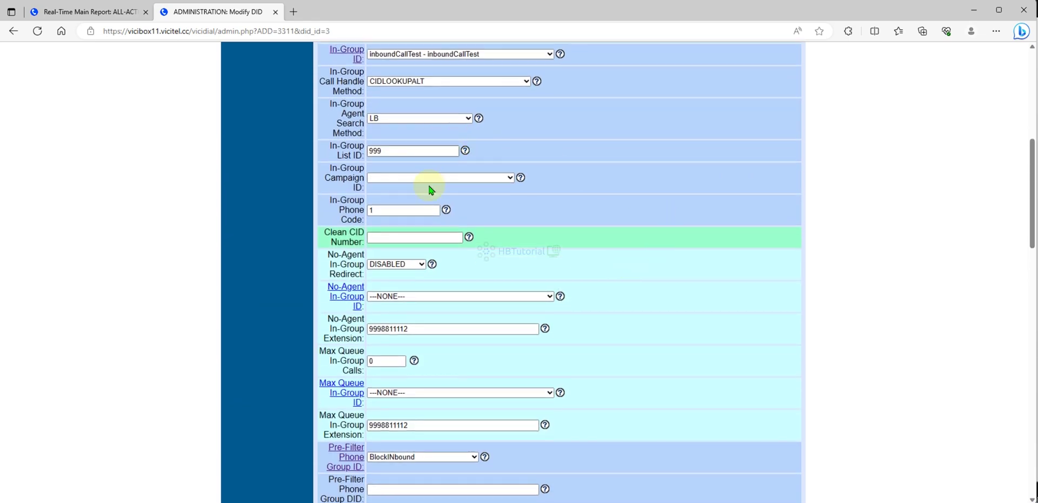
pyautogui.scroll(-3, 521, 363)
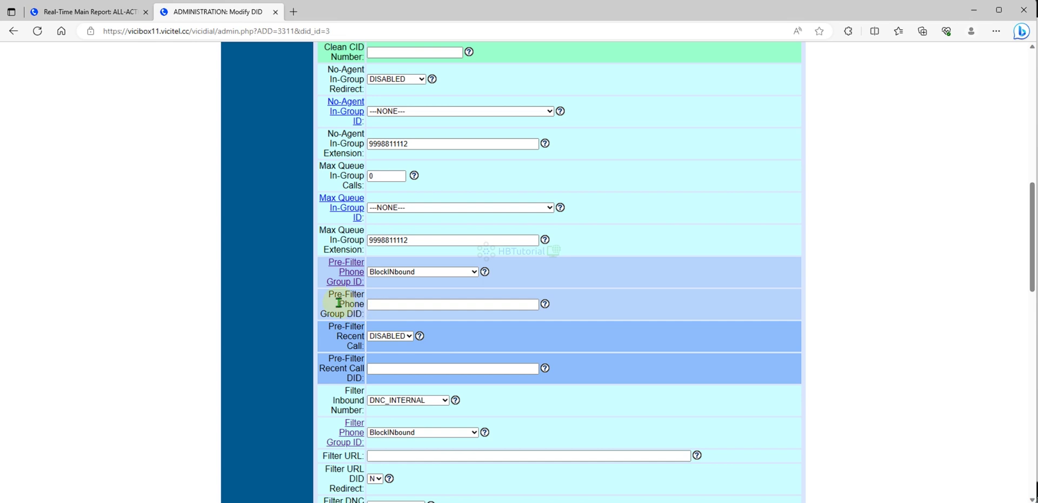
pyautogui.moveTo(332, 296); pyautogui.dragTo(364, 303)
pyautogui.click(330, 295)
pyautogui.moveTo(329, 297); pyautogui.dragTo(369, 316)
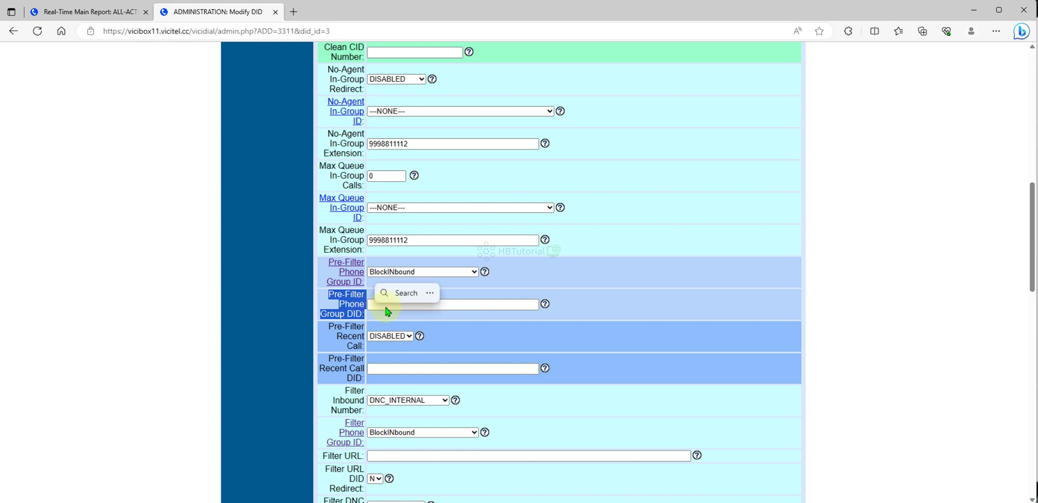
pyautogui.click(476, 315)
pyautogui.click(402, 337)
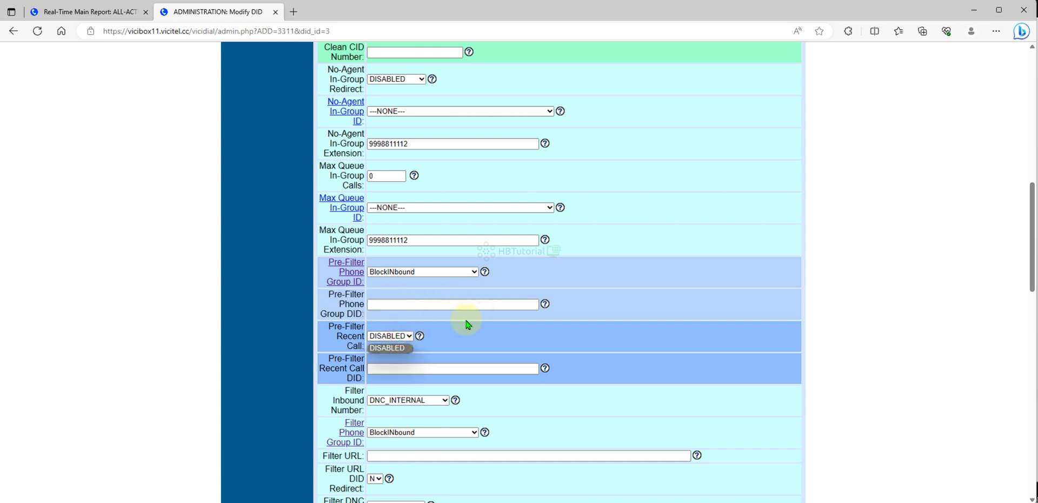
pyautogui.click(395, 304)
pyautogui.click(392, 341)
pyautogui.click(599, 317)
# Review the Pre-Filter Recent Call DID help and filter fields, then submit the Modify DID form.
pyautogui.click(544, 368)
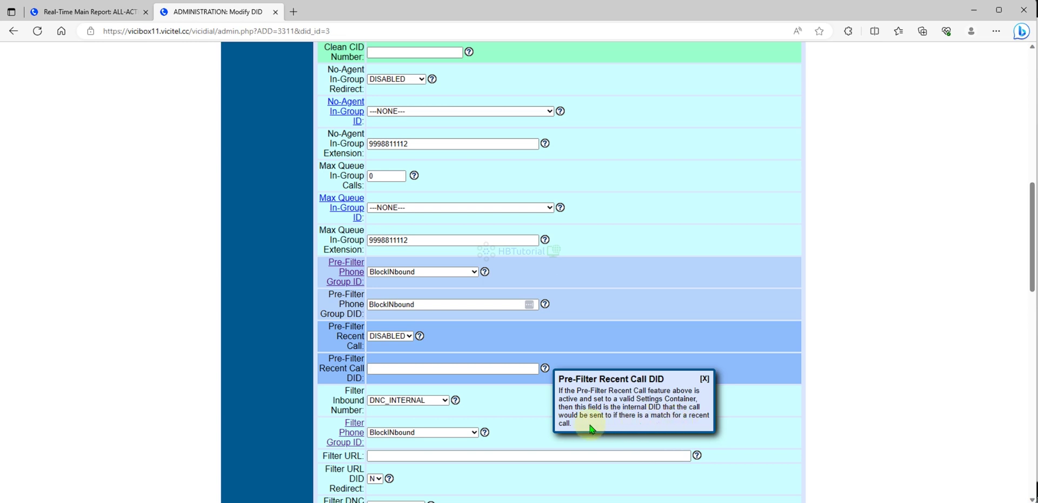
pyautogui.click(704, 379)
pyautogui.scroll(-3, 590, 362)
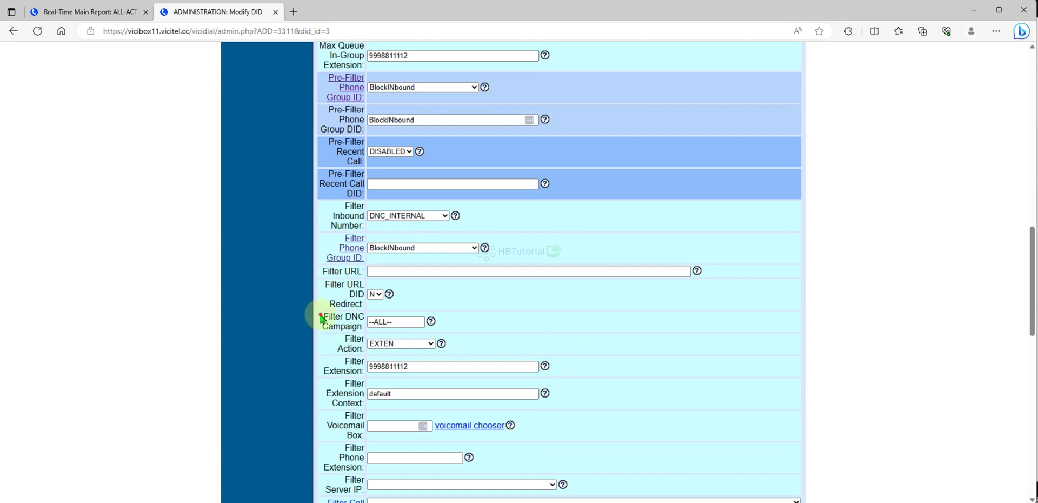
pyautogui.moveTo(323, 315); pyautogui.dragTo(366, 337)
pyautogui.click(396, 320)
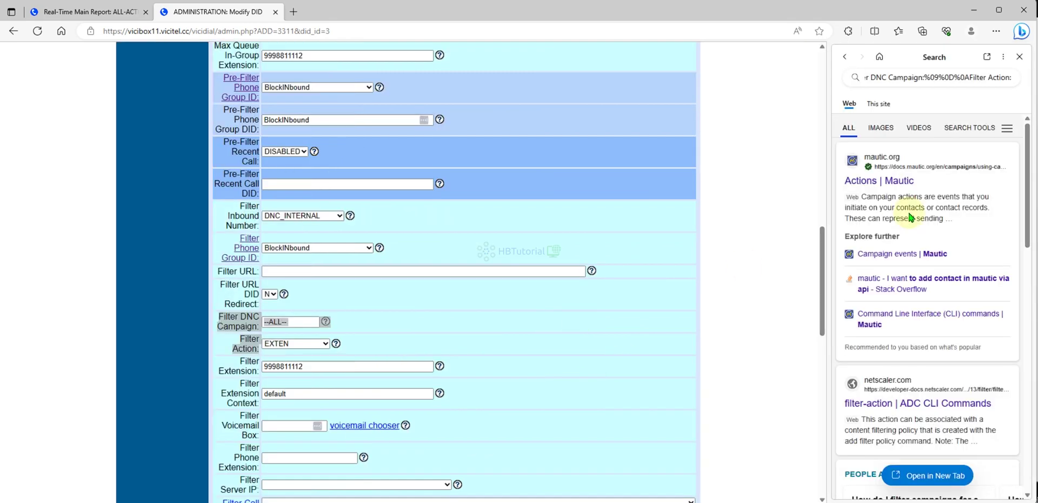
pyautogui.click(1020, 56)
pyautogui.click(665, 354)
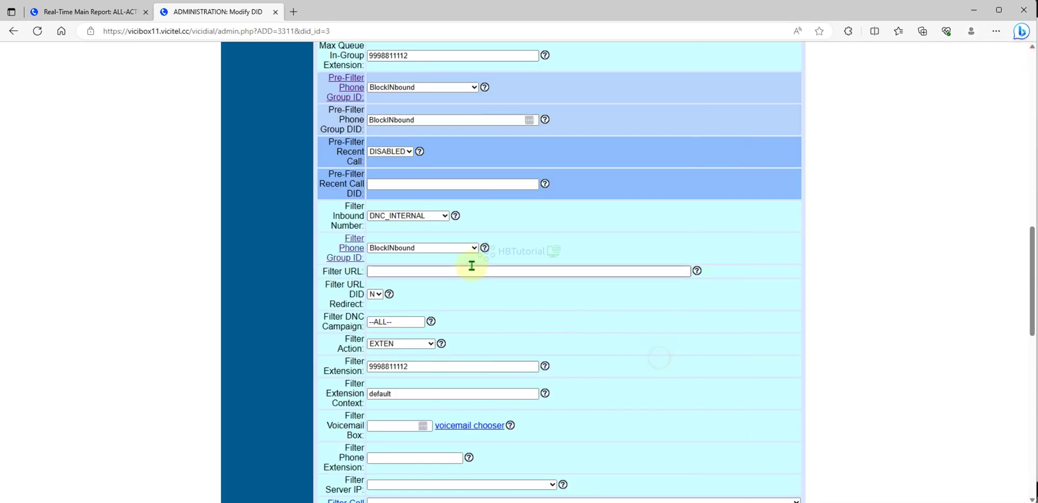
pyautogui.click(430, 185)
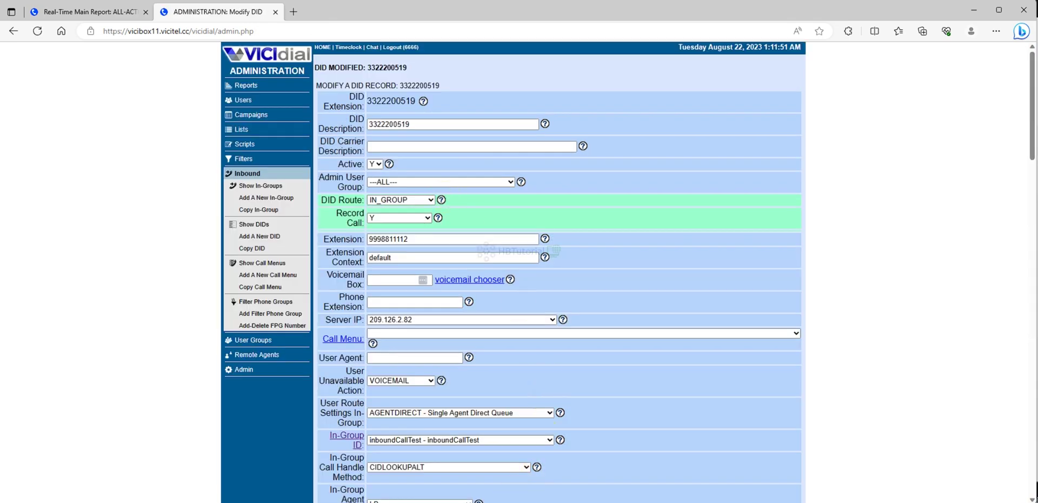
# Switch to Solar-PuTTY and reconnect the root session on the VICIbox server.
pyautogui.hotkey('alt', 'Tab')
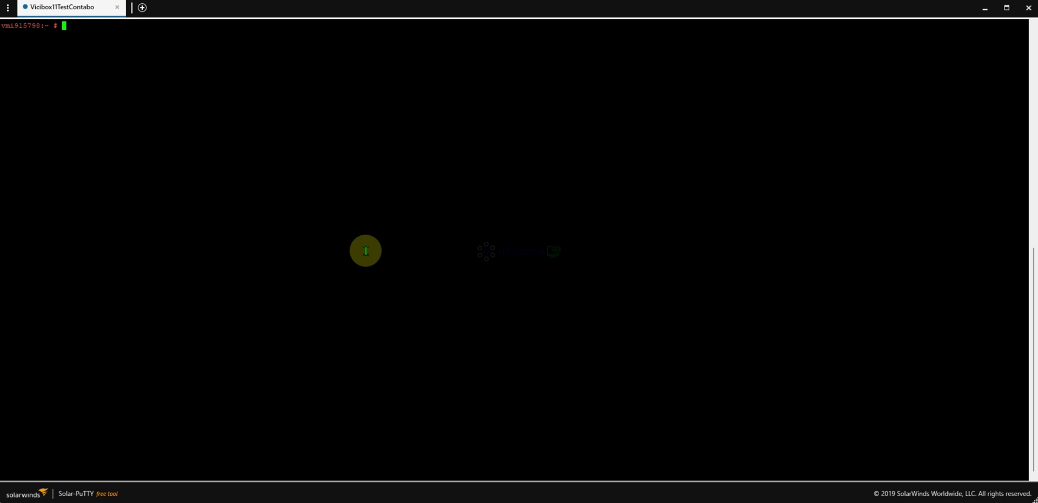
pyautogui.rightClick(66, 10)
pyautogui.click(87, 19)
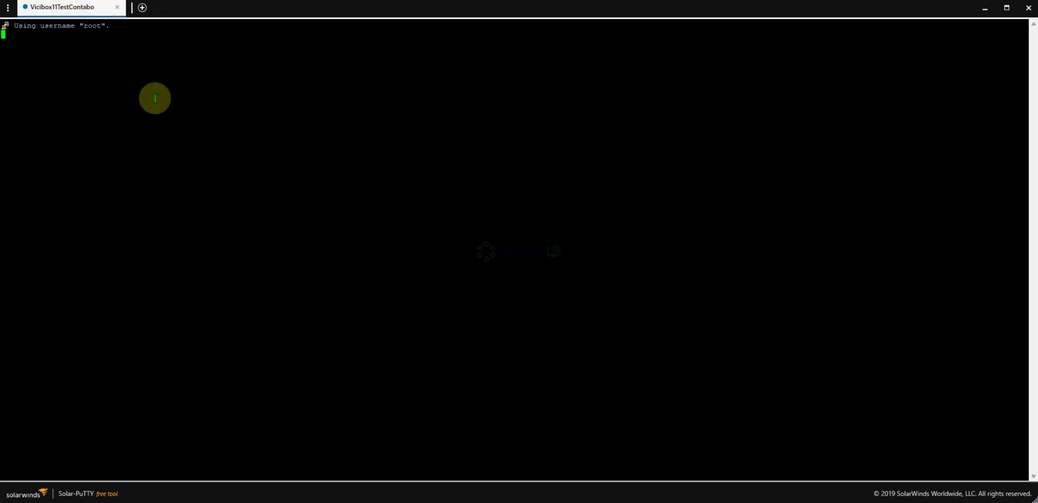
# Clear the terminal and run asterisk -rvvvvv to attach to the Asterisk CLI.
pyautogui.write('asterisk -rvvvvv')
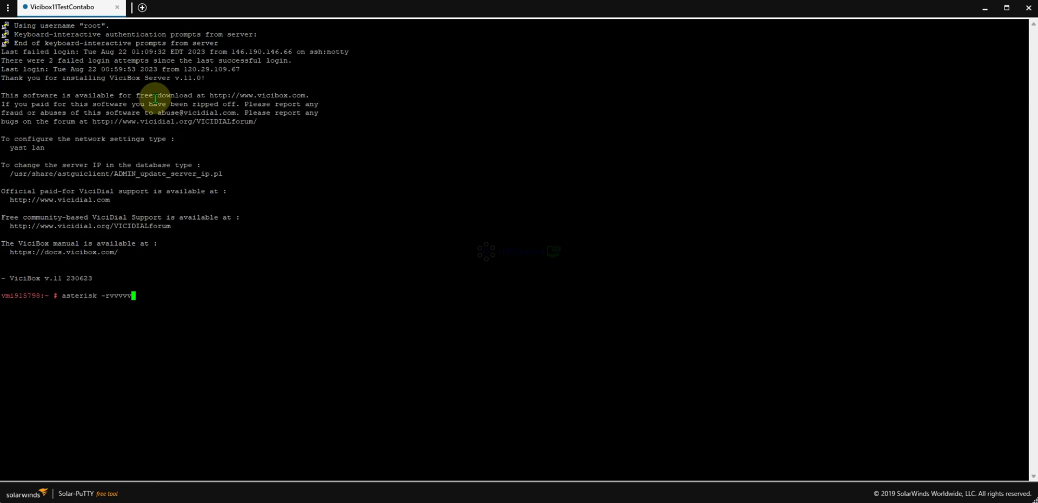
pyautogui.hotkey('ctrl', 'u')
pyautogui.press('Return')
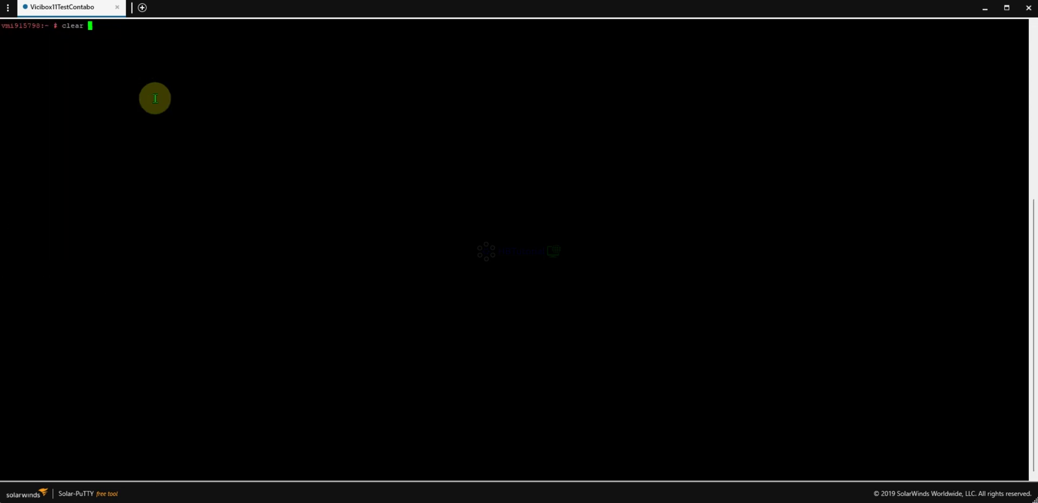
pyautogui.press('Return')
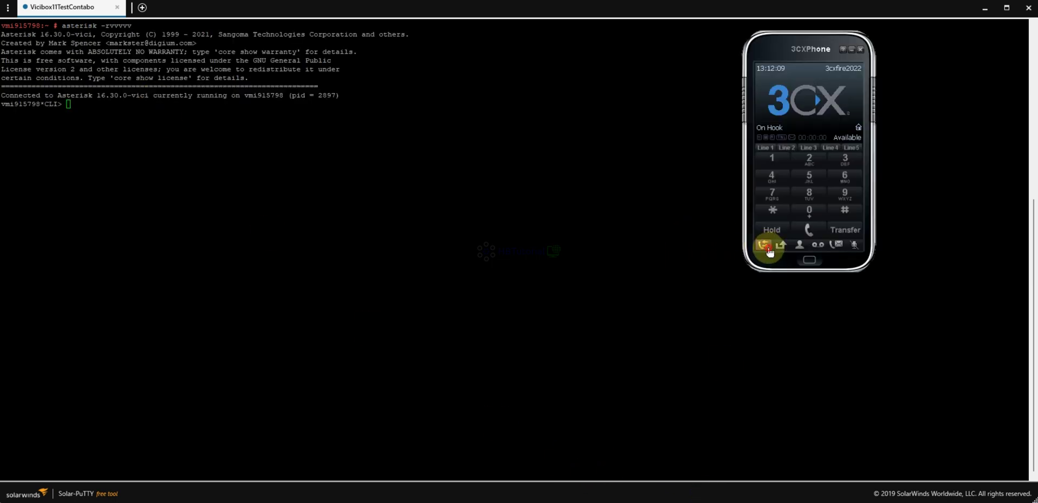
pyautogui.click(763, 244)
pyautogui.doubleClick(735, 101)
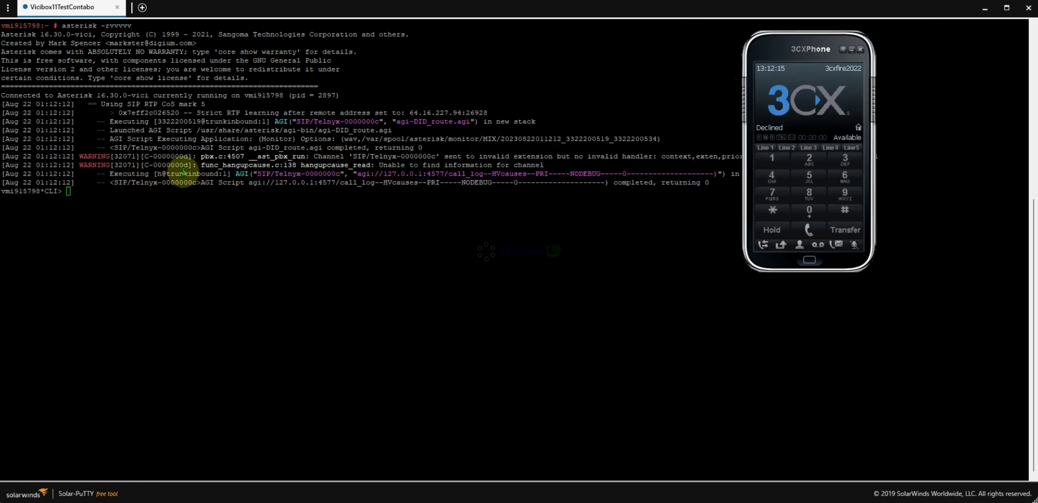
pyautogui.moveTo(80, 156); pyautogui.dragTo(523, 156)
pyautogui.click(524, 156)
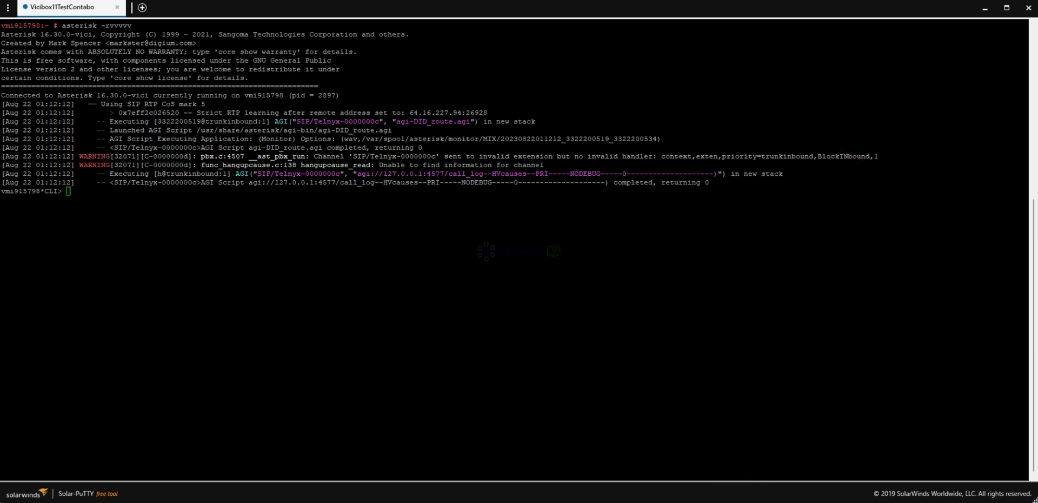
# Open the SIP accounts list from 3CXPhone's main menu.
pyautogui.click(730, 502)
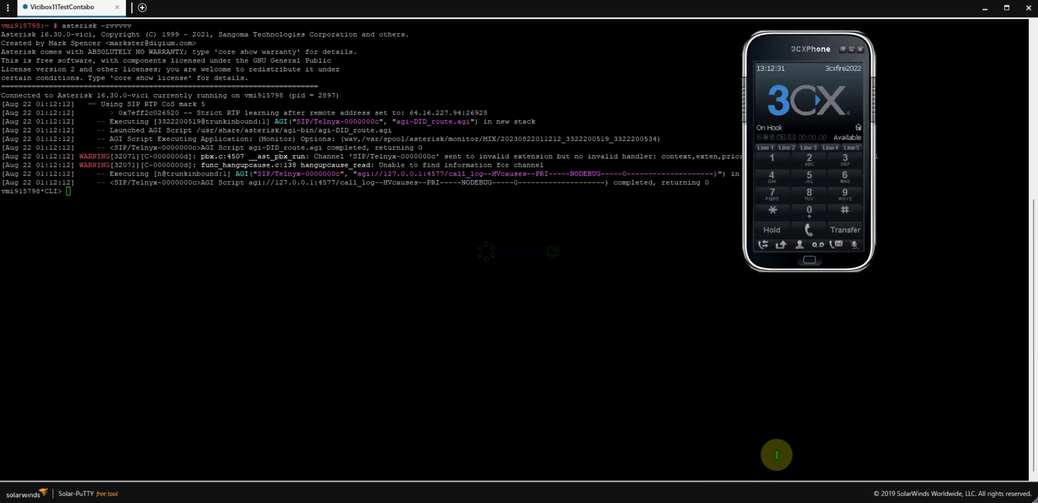
pyautogui.click(810, 260)
pyautogui.click(835, 90)
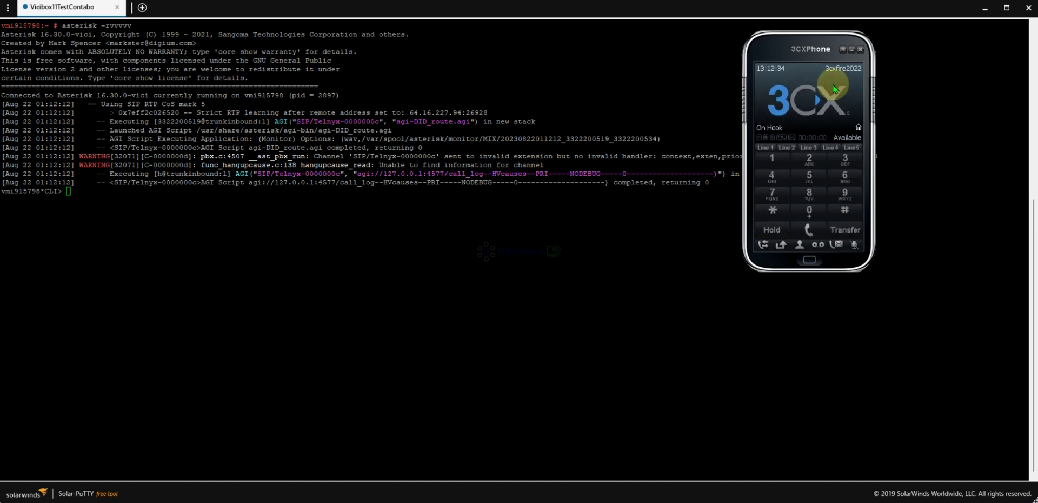
# Change the 3cxfire2022 account's Caller ID to a new, unfiltered number and apply it.
pyautogui.click(921, 109)
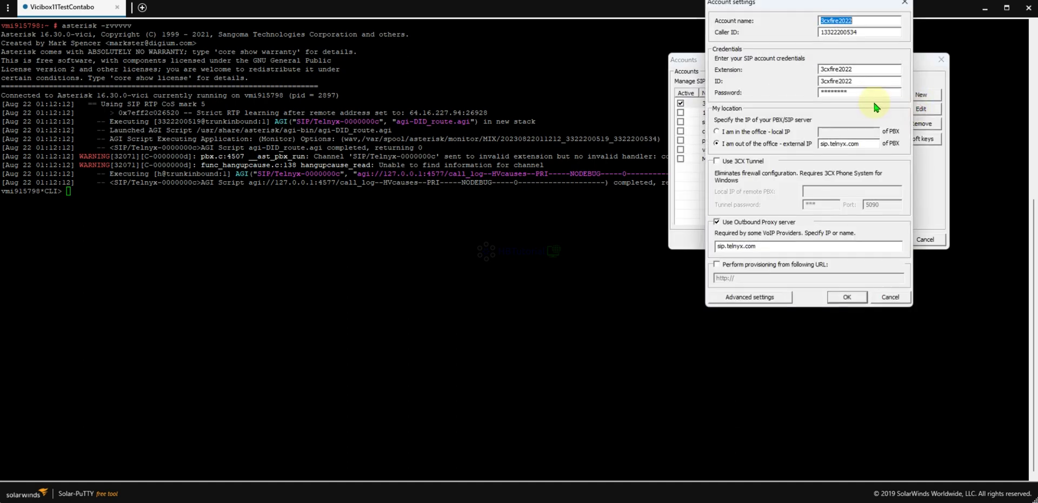
pyautogui.click(857, 33)
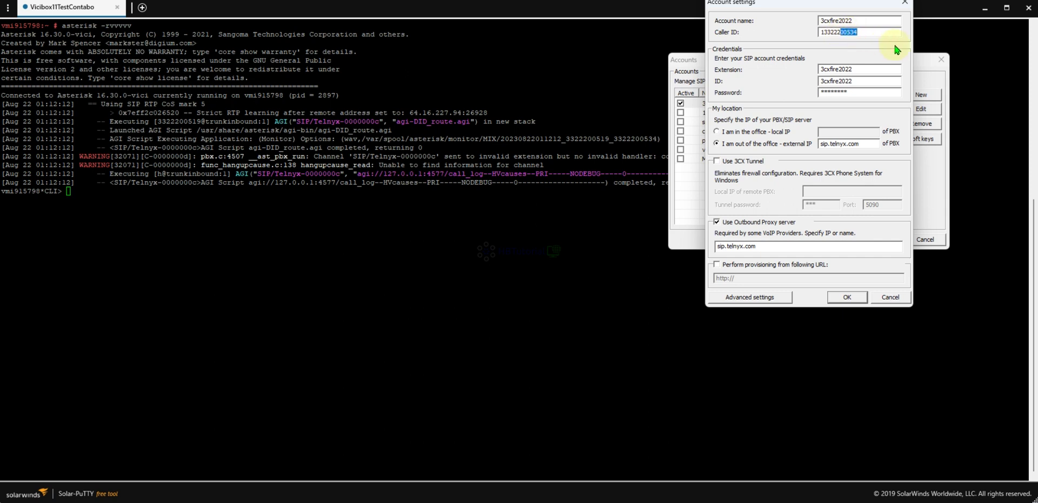
pyautogui.write('21')
pyautogui.moveTo(864, 32); pyautogui.dragTo(815, 32)
pyautogui.click(846, 297)
pyautogui.click(846, 298)
pyautogui.click(884, 241)
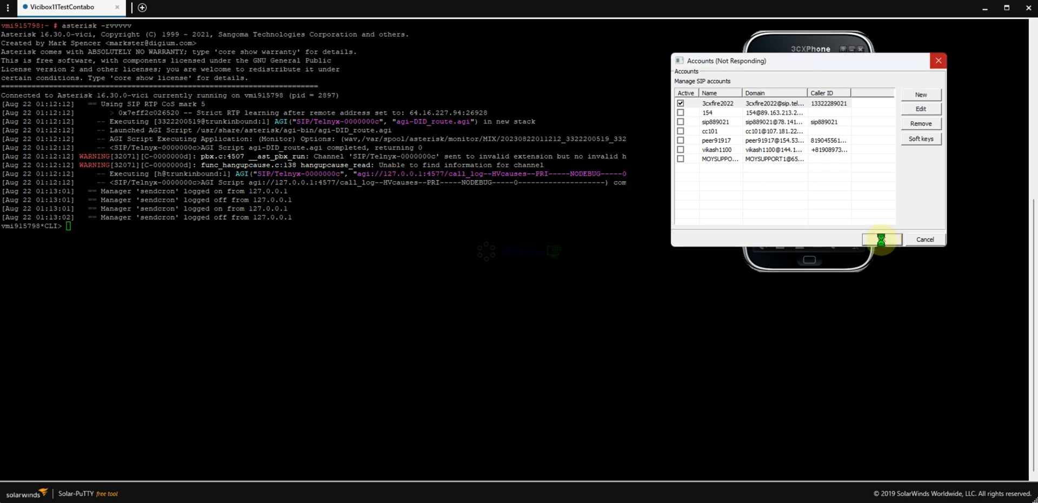
pyautogui.click(879, 309)
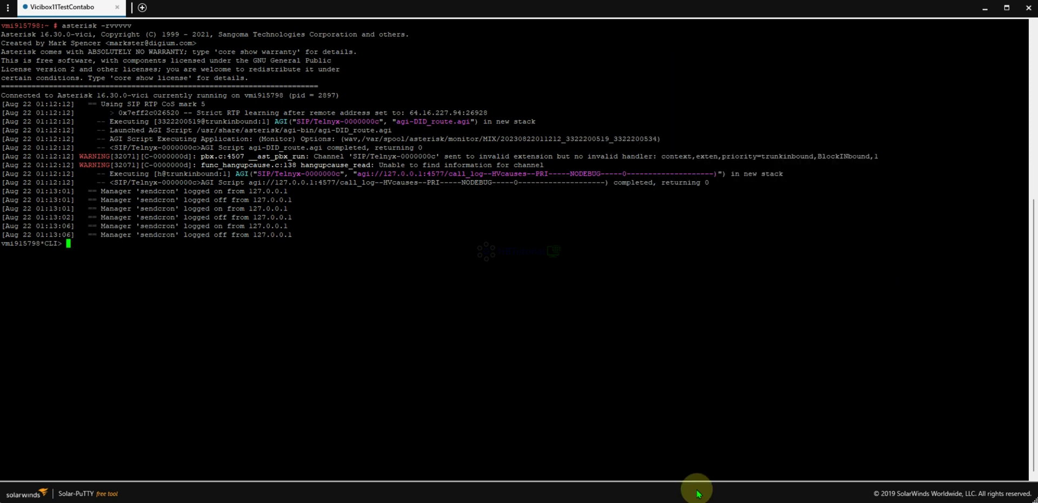
pyautogui.moveTo(698, 494)
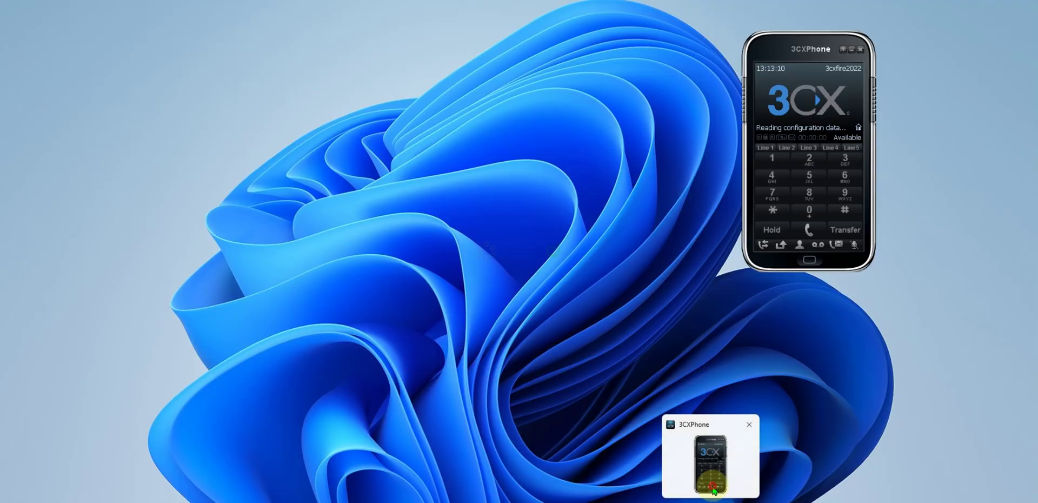
pyautogui.click(713, 490)
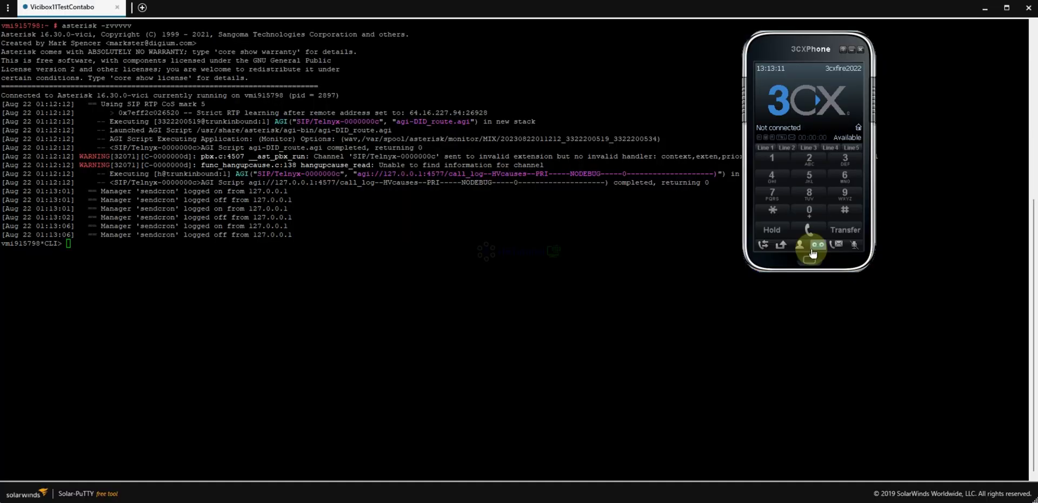
pyautogui.click(771, 247)
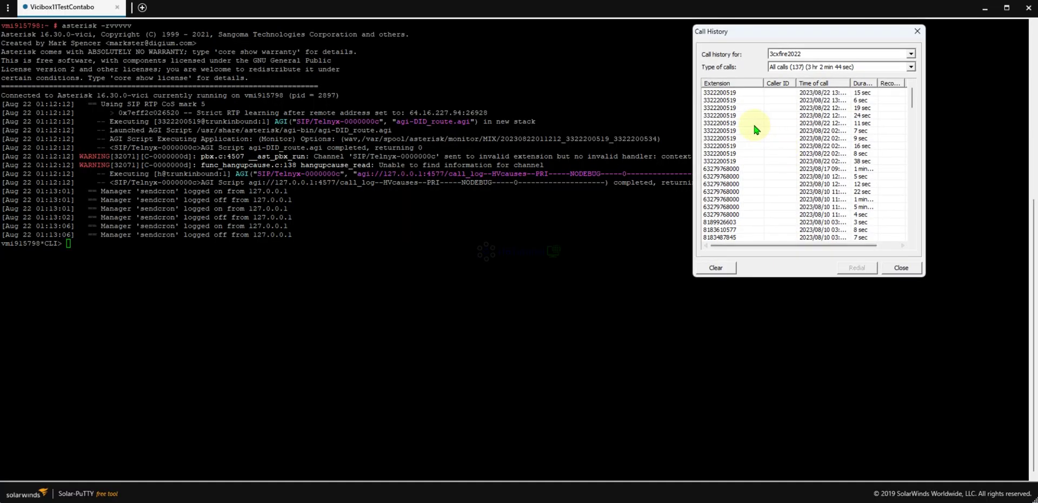
pyautogui.doubleClick(730, 97)
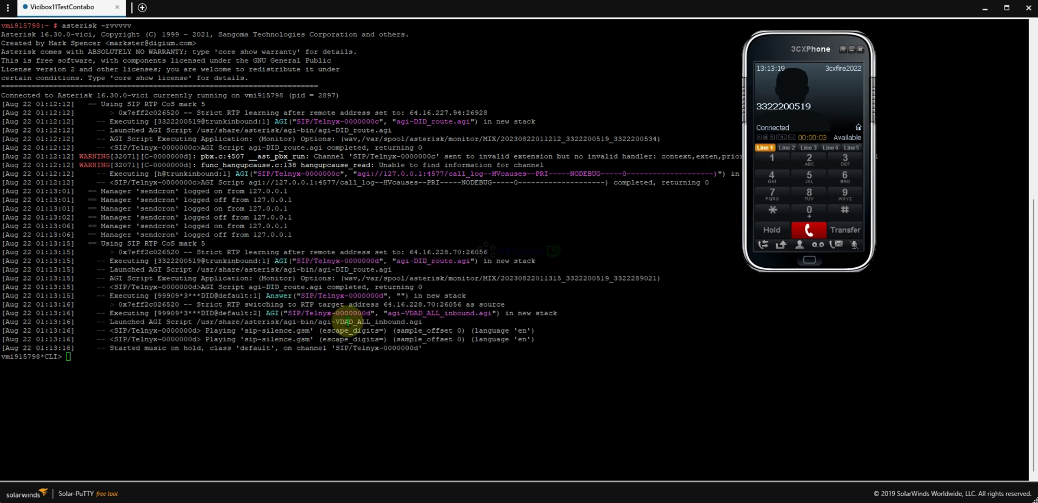
pyautogui.moveTo(100, 252); pyautogui.dragTo(487, 352)
pyautogui.click(513, 390)
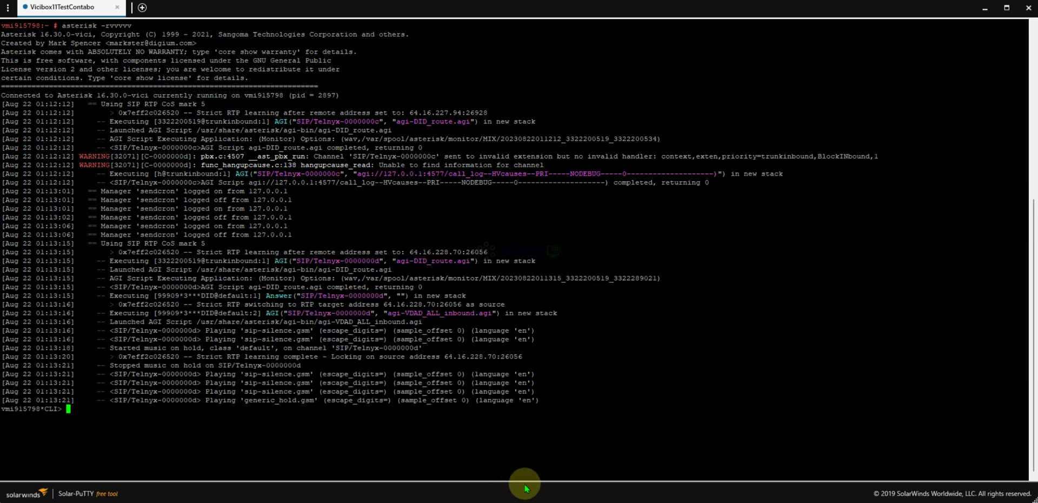
# Bring up VICIdial's Real-Time Main Report showing the waiting call.
pyautogui.moveTo(525, 493)
pyautogui.click(521, 457)
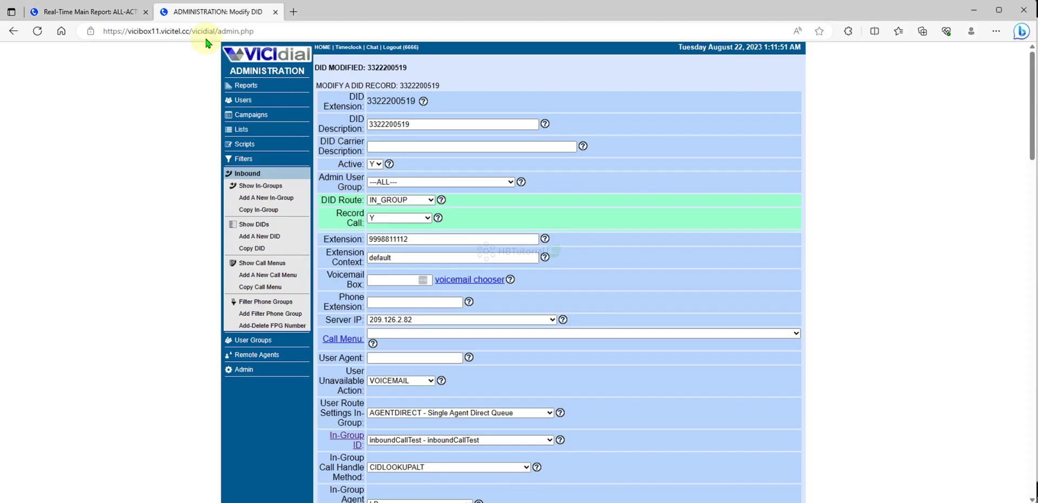
pyautogui.click(95, 11)
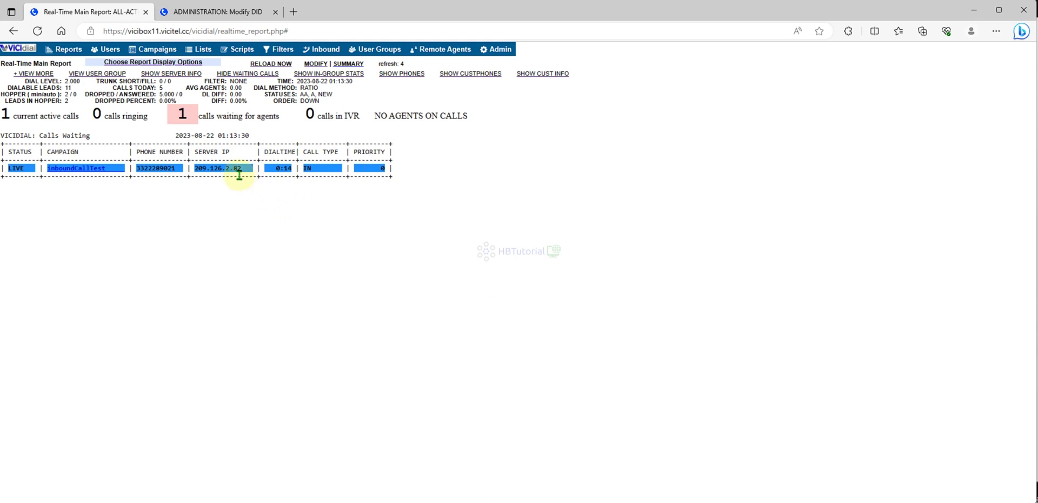
# Copy the waiting call's phone number from the Calls Waiting list.
pyautogui.moveTo(178, 169); pyautogui.dragTo(144, 169)
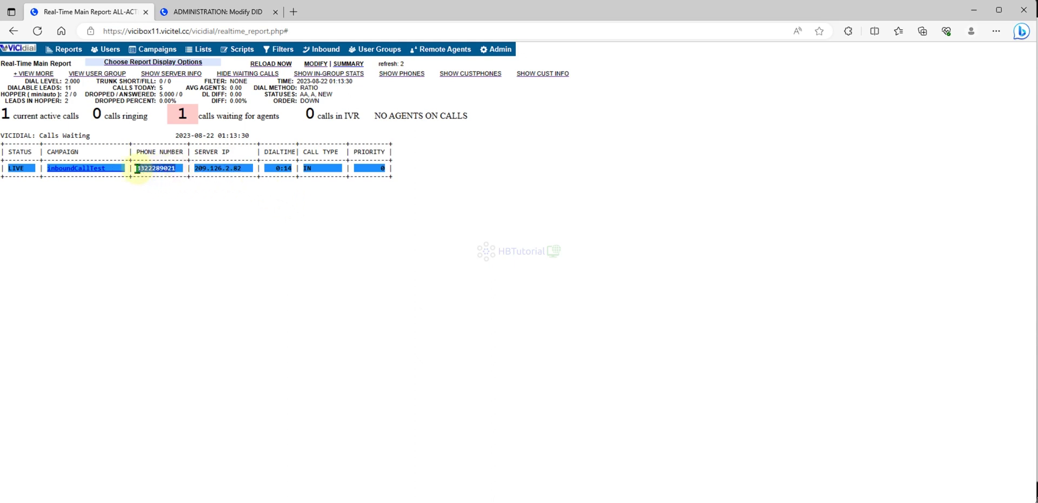
pyautogui.rightClick(144, 169)
pyautogui.click(168, 173)
# Hang up the 3CXPhone test call and return to the Modify DID page.
pyautogui.click(744, 495)
pyautogui.click(805, 231)
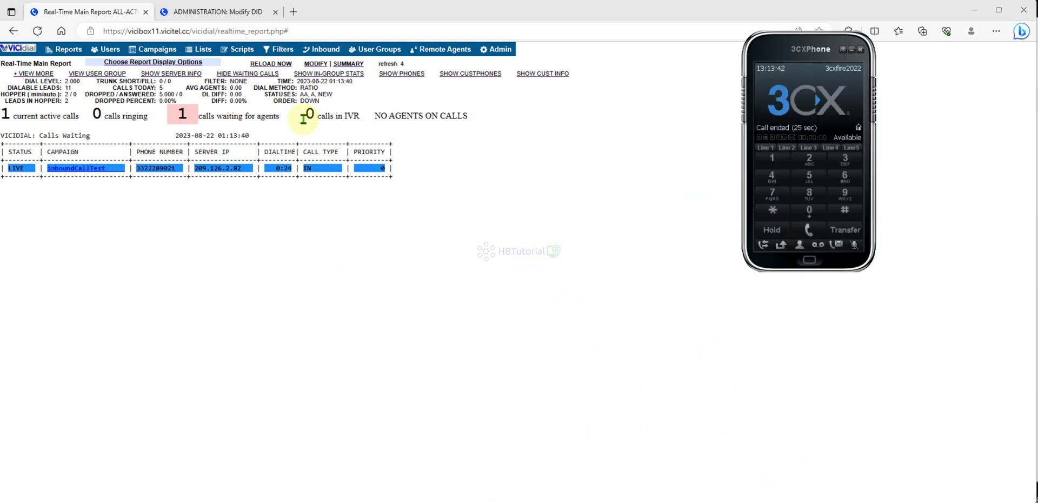
pyautogui.click(205, 12)
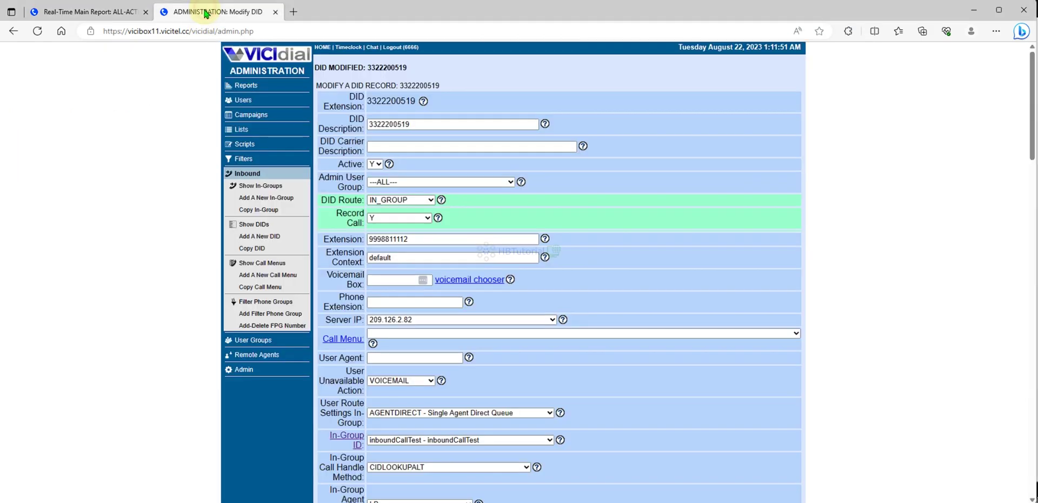
# Open Inbound's Add-Delete Filter Phone Group Number page and enter '1' in Phone Numbers.
pyautogui.click(249, 177)
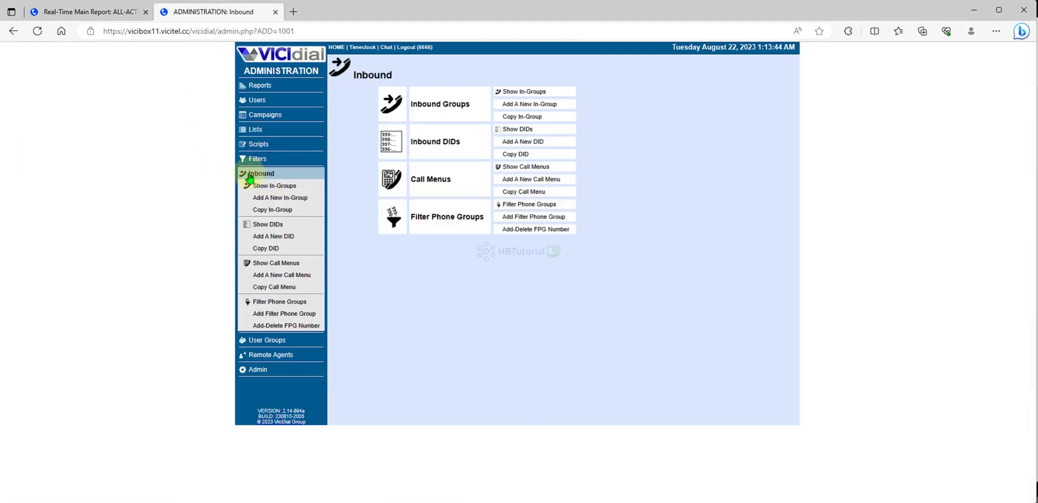
pyautogui.click(524, 234)
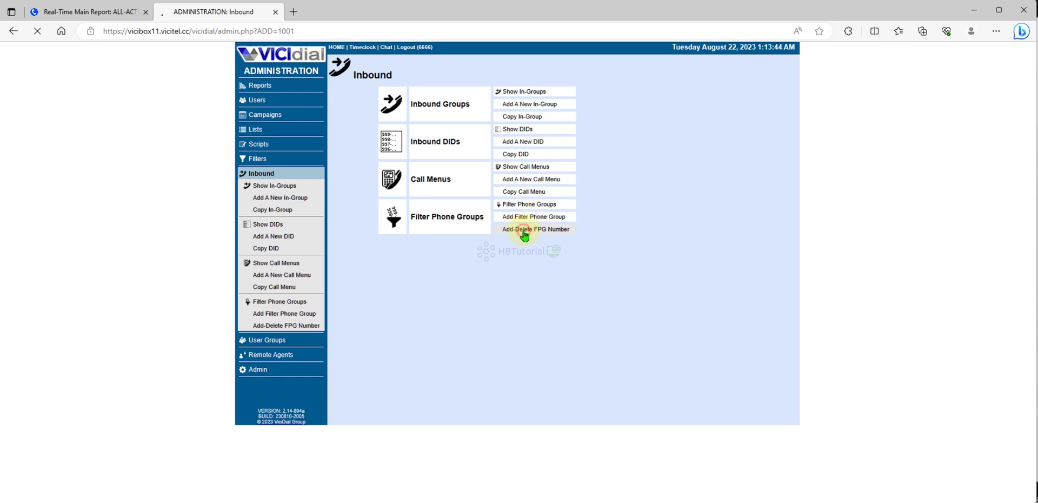
pyautogui.click(613, 140)
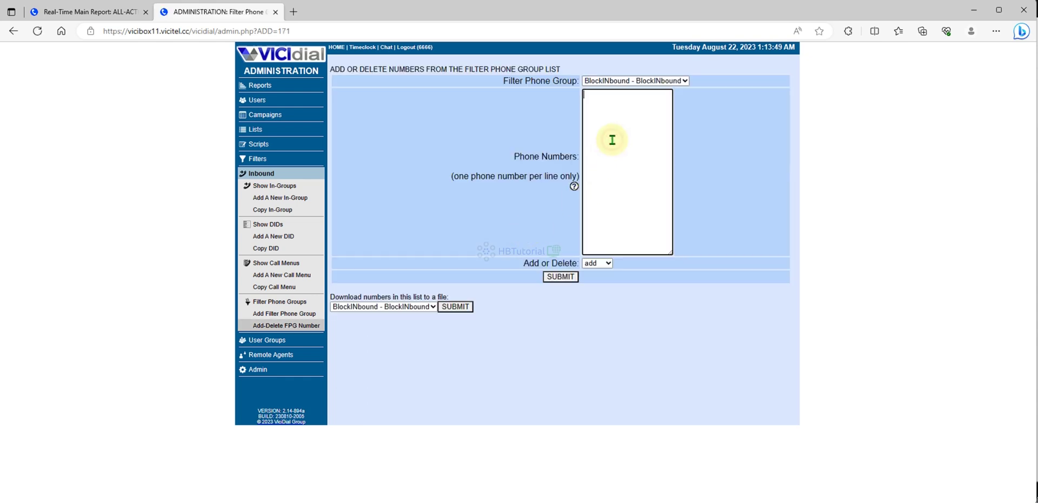
pyautogui.hotkey('ctrl', 'v')
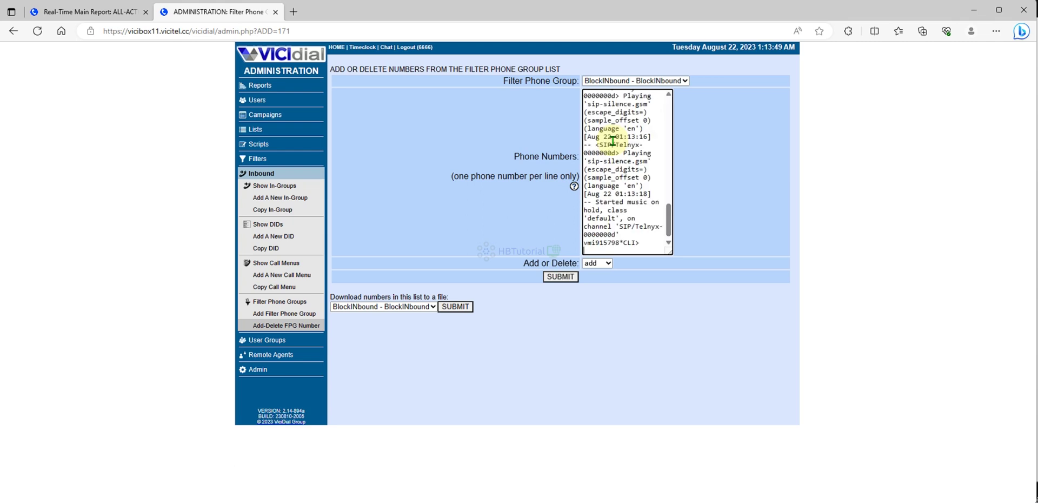
pyautogui.hotkey('ctrl', 'a')
pyautogui.write('1')
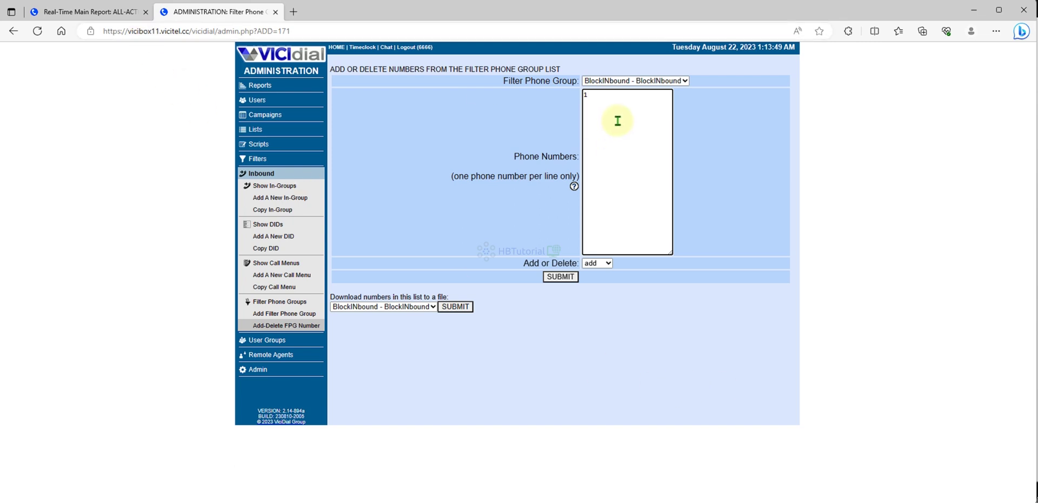
pyautogui.click(88, 12)
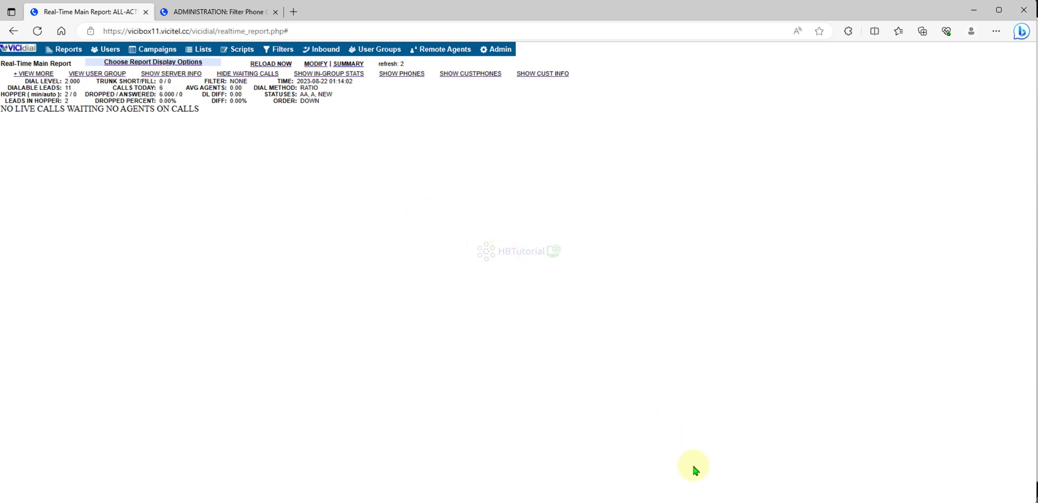
# Enter the caller's number on two lines, dropping the leading 1 from one.
pyautogui.click(725, 455)
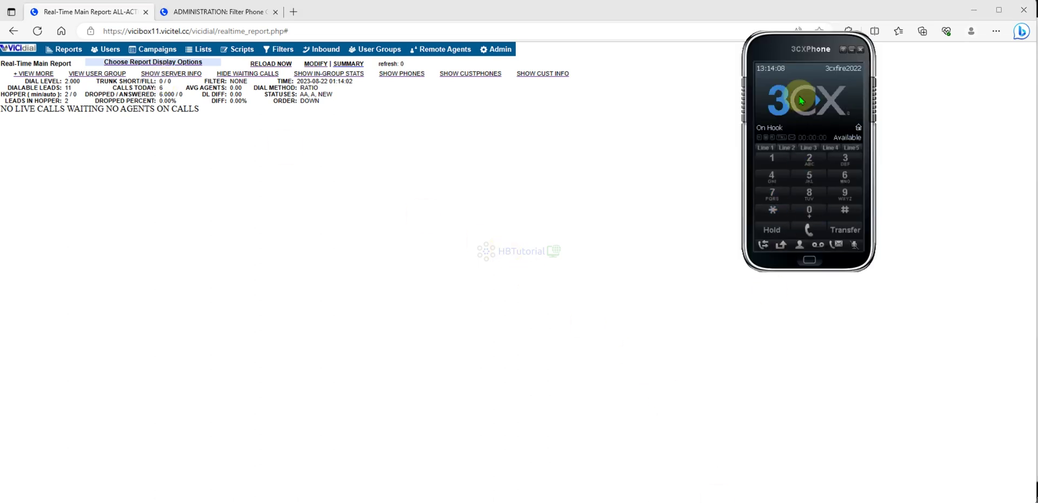
pyautogui.click(775, 53)
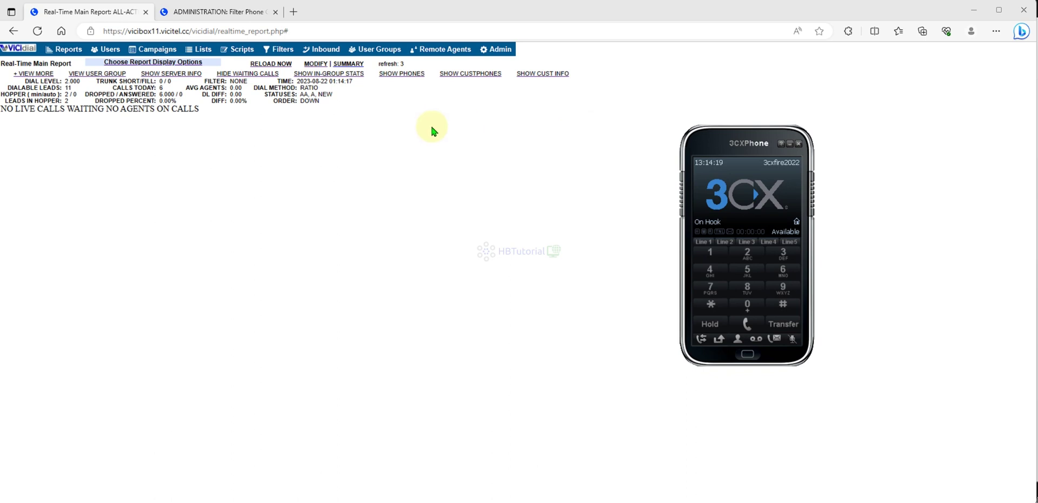
pyautogui.click(227, 11)
pyautogui.hotkey('ctrl', 'v')
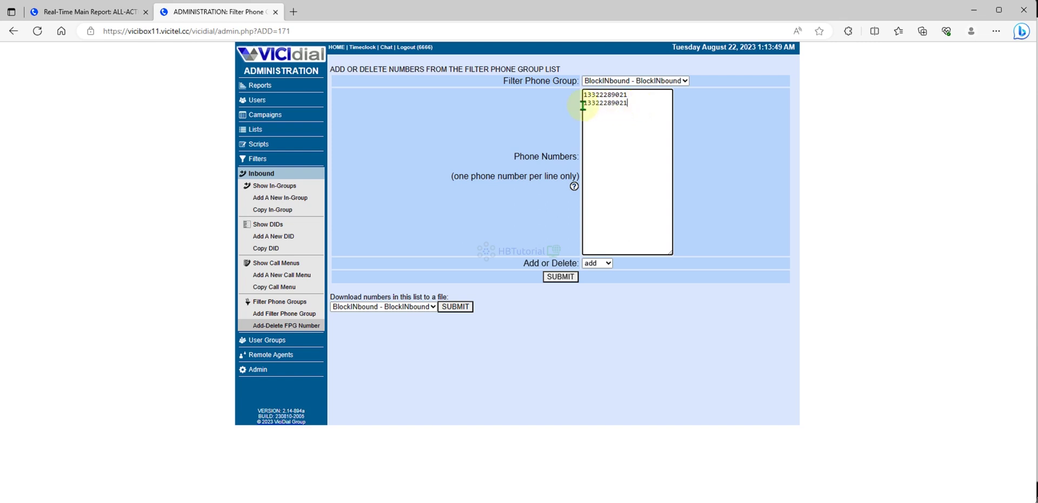
pyautogui.click(590, 102)
pyautogui.press('BackSpace')
# Keep the action set to add and submit both numbers to BlockINbound.
pyautogui.moveTo(631, 95); pyautogui.dragTo(569, 98)
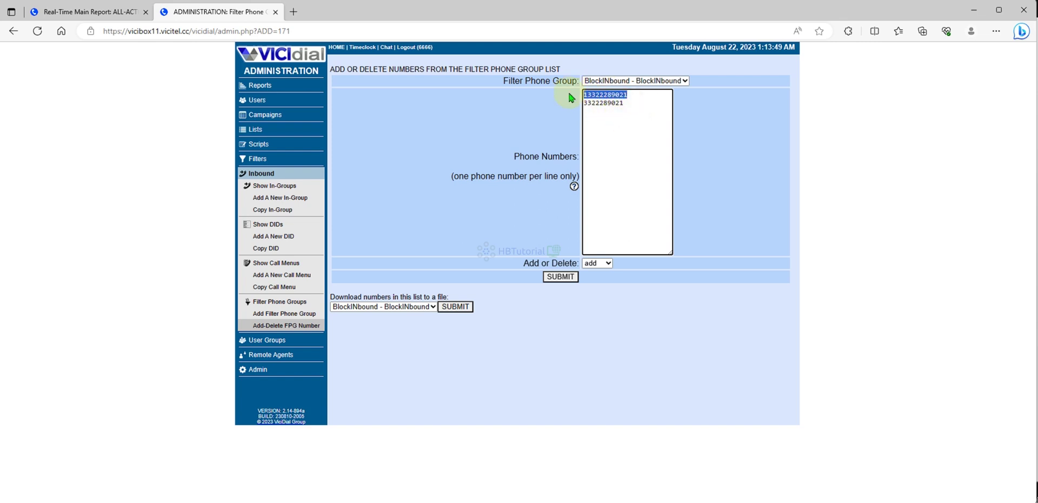
pyautogui.doubleClick(626, 106)
pyautogui.click(685, 271)
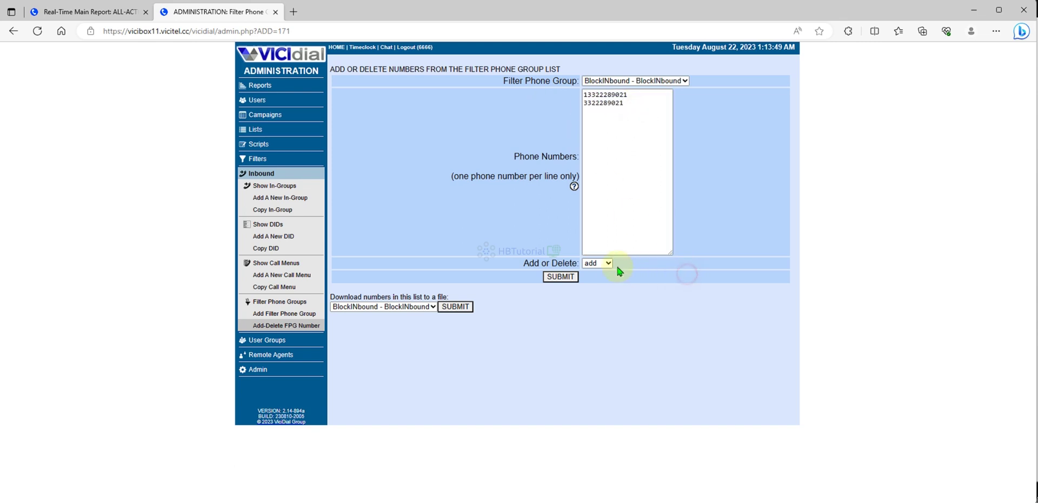
pyautogui.click(597, 263)
pyautogui.click(657, 275)
pyautogui.click(560, 276)
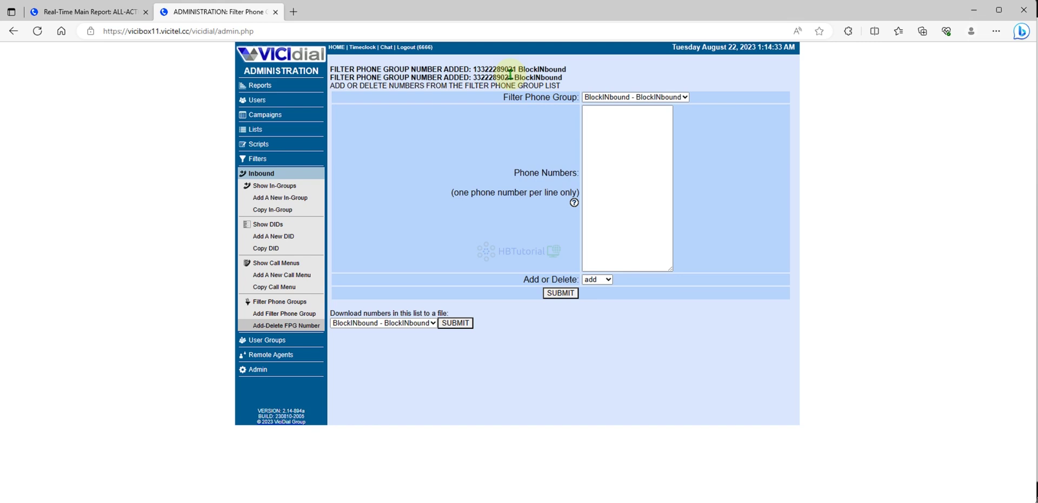
pyautogui.moveTo(510, 74); pyautogui.dragTo(588, 77)
pyautogui.click(593, 78)
# Redial the DID from call history and confirm the log shows the call rejected to BlockINbound.
pyautogui.hotkey('alt', 'Tab')
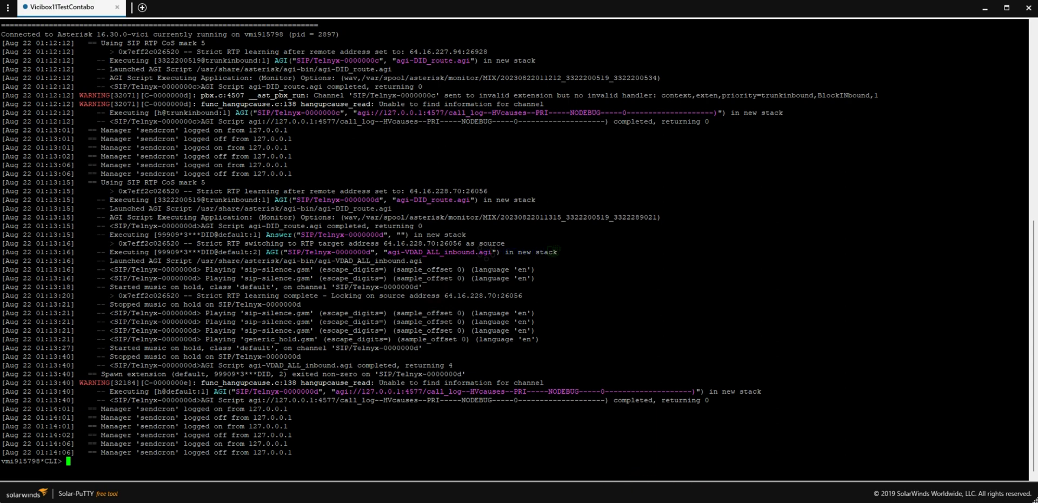
pyautogui.click(703, 344)
pyautogui.doubleClick(715, 186)
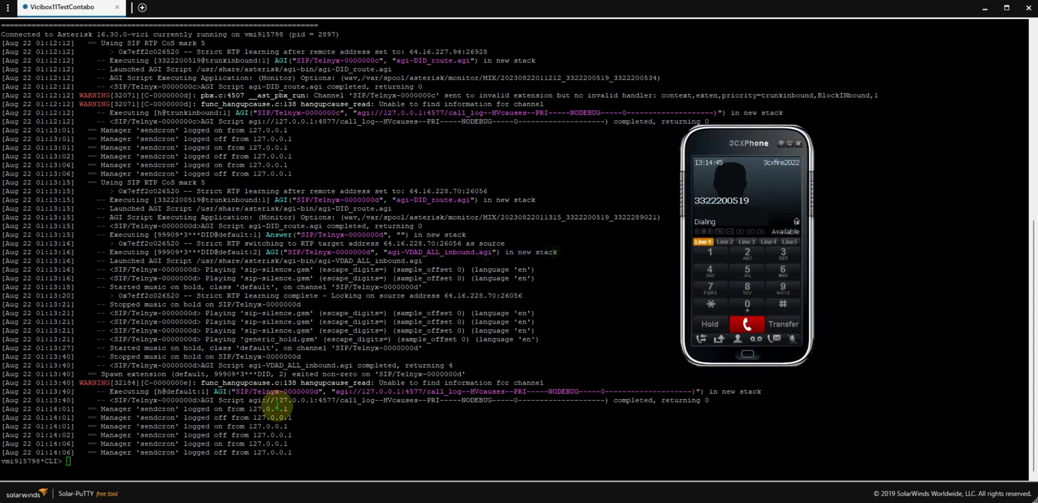
pyautogui.moveTo(439, 426); pyautogui.dragTo(632, 452)
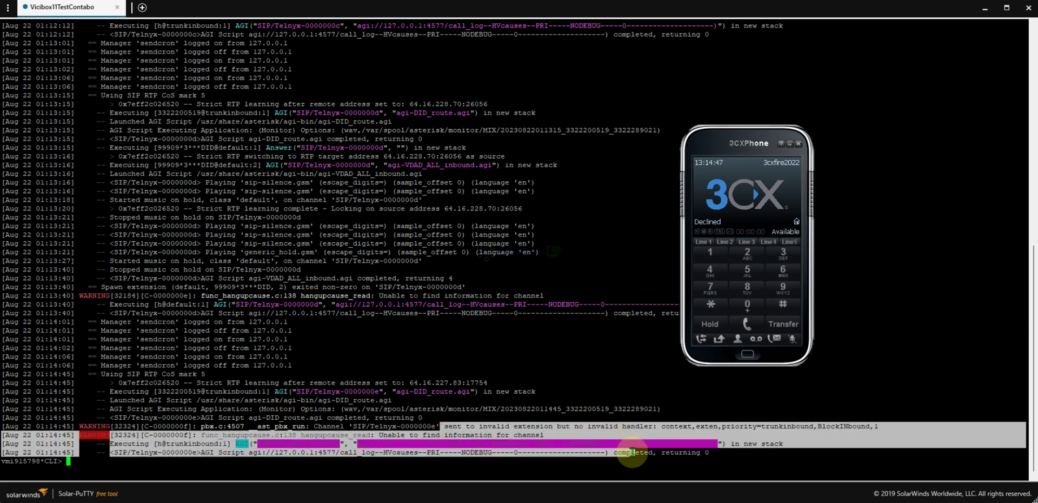
pyautogui.click(672, 287)
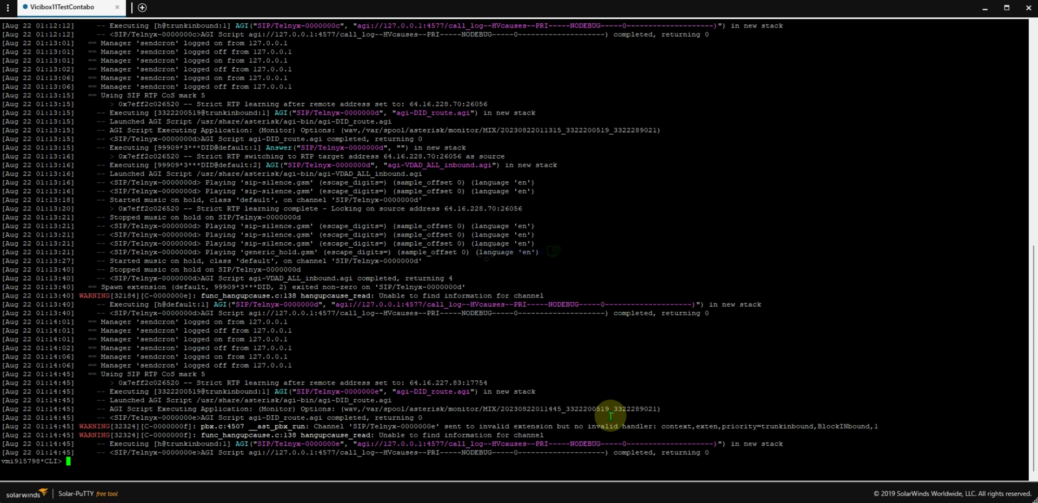
pyautogui.moveTo(657, 408); pyautogui.dragTo(613, 409)
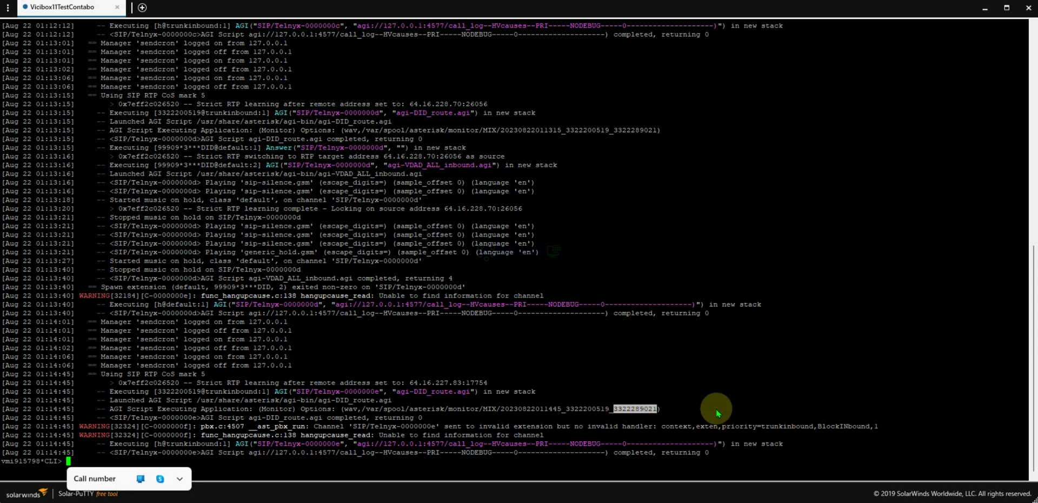
# Reconnect the Asterisk console with asterisk -rvvvvv and return to VICIdial.
pyautogui.hotkey('ctrl', 'c')
pyautogui.press('Up')
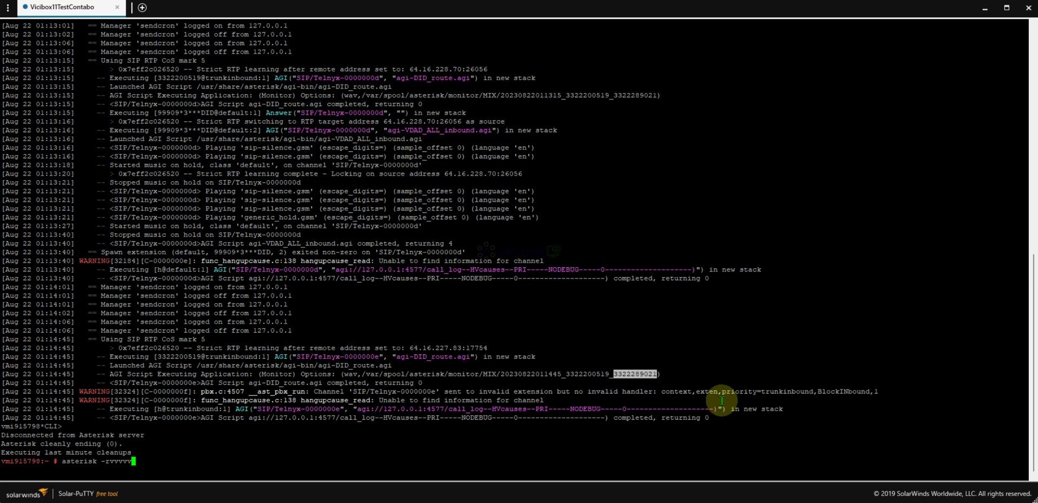
pyautogui.press('Return')
pyautogui.click(526, 500)
pyautogui.click(611, 165)
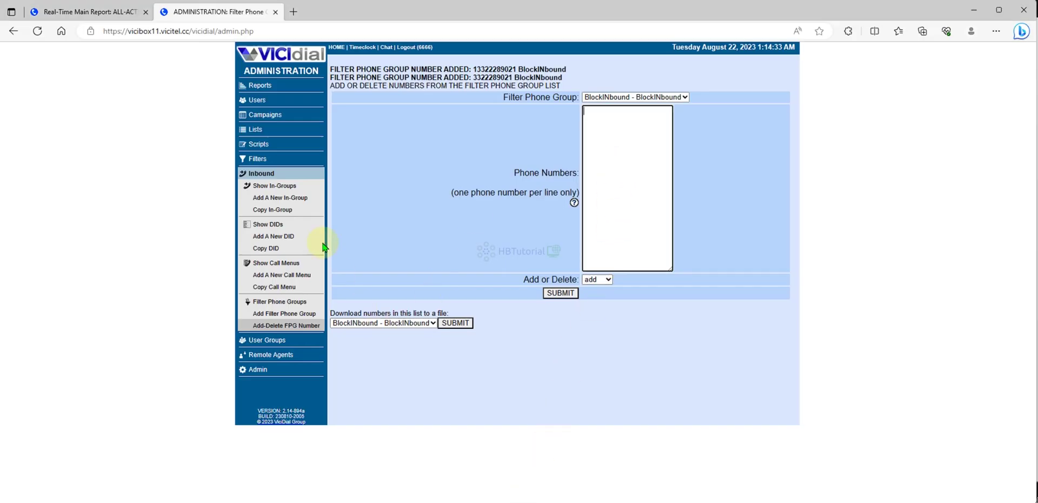
# On the Add-Delete FPG Number page, enter both variants of the caller's number.
pyautogui.click(265, 176)
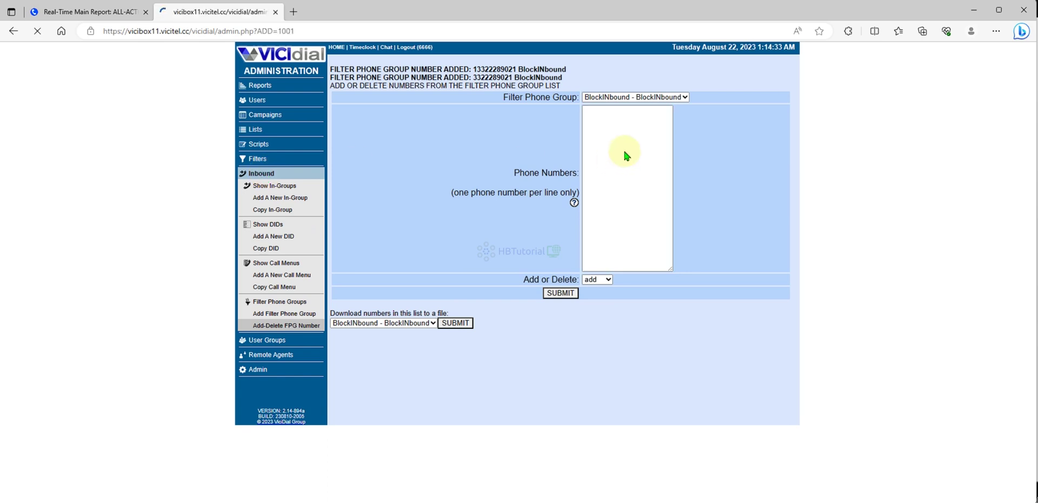
pyautogui.click(539, 229)
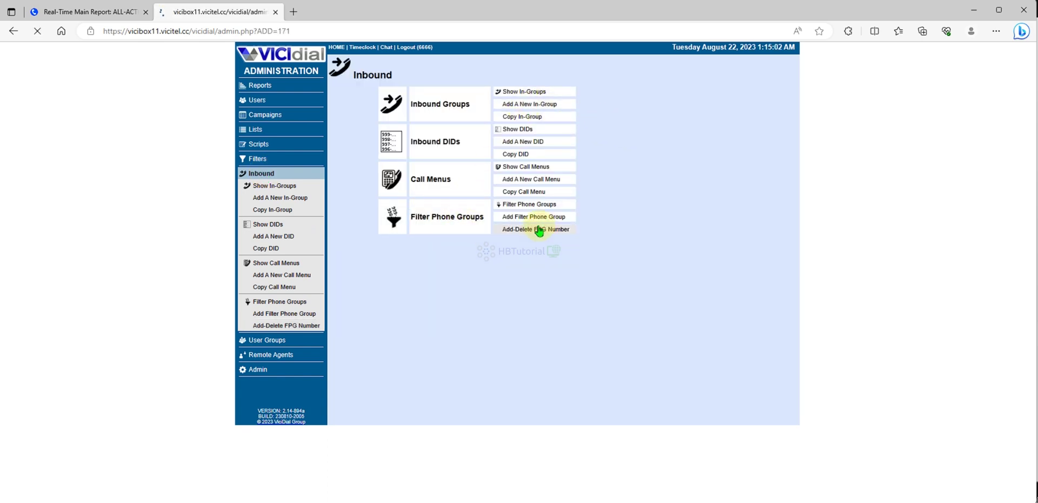
pyautogui.click(616, 81)
pyautogui.click(601, 119)
pyautogui.hotkey('ctrl', 'v')
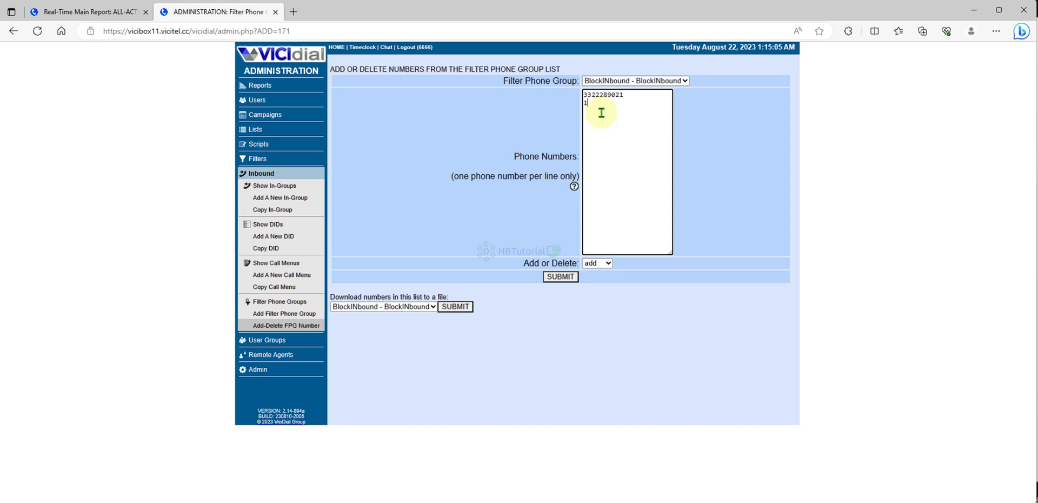
pyautogui.write('1')
pyautogui.hotkey('ctrl', 'v')
# Set the action to delete and submit the removal.
pyautogui.click(597, 262)
pyautogui.click(604, 287)
pyautogui.click(561, 277)
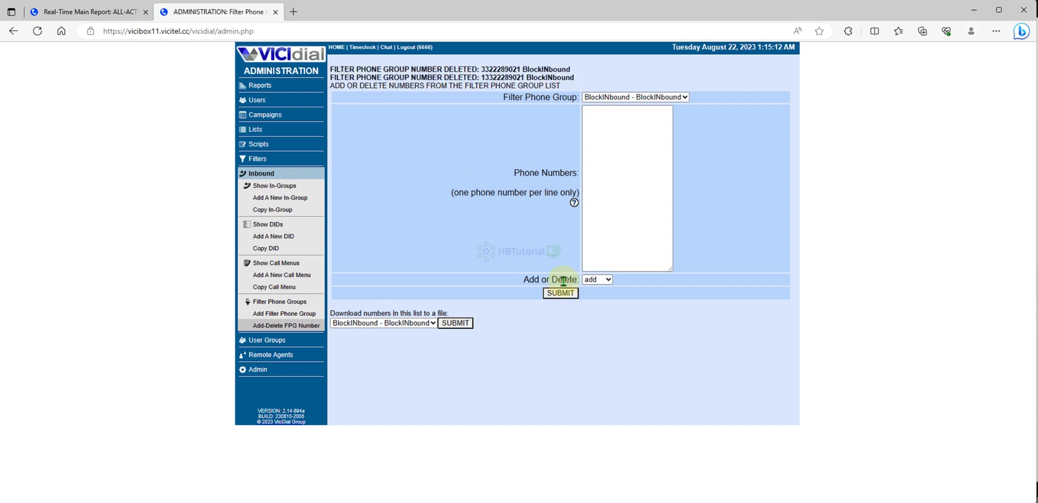
pyautogui.moveTo(514, 68); pyautogui.dragTo(644, 65)
# Redial the DID from call history, hang up, and confirm the log shows it reaching the inbound queue.
pyautogui.click(546, 454)
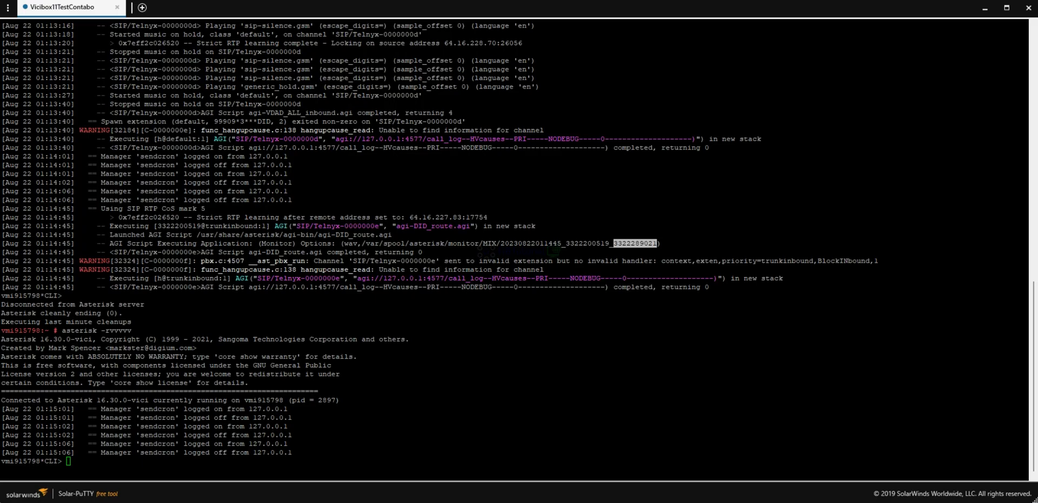
pyautogui.click(665, 187)
pyautogui.doubleClick(664, 187)
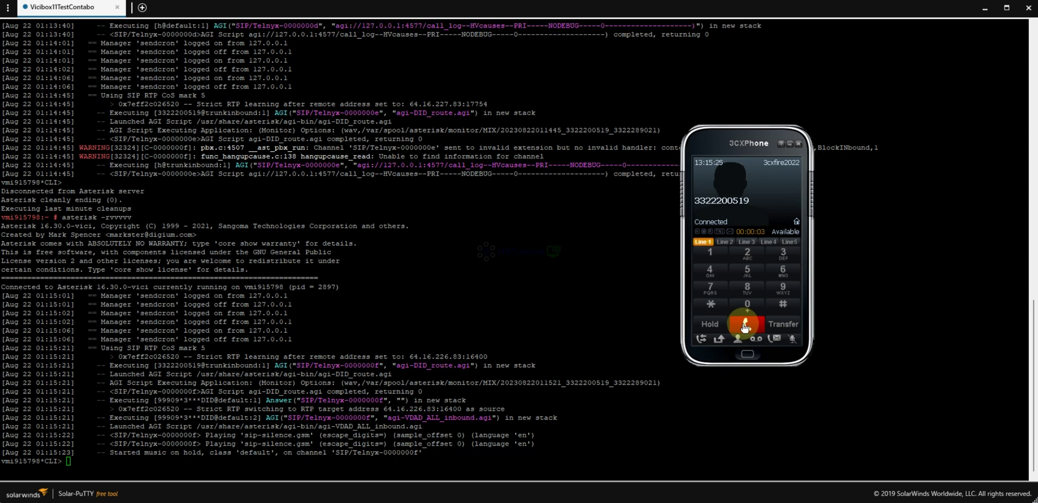
pyautogui.click(745, 327)
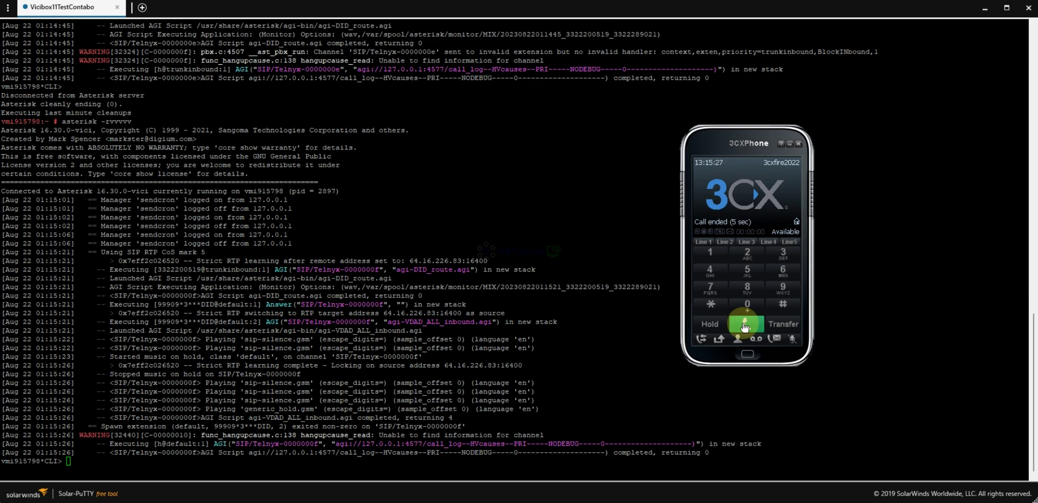
pyautogui.click(288, 198)
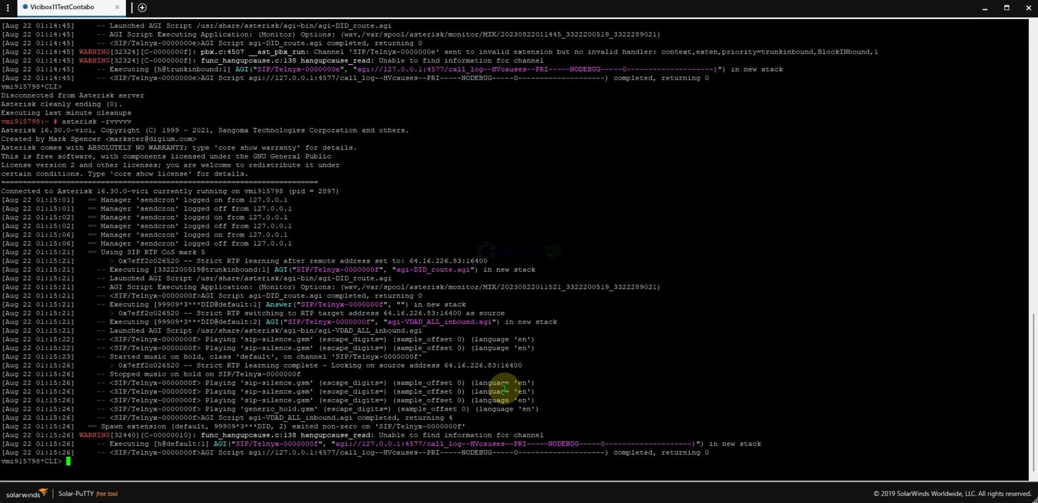
pyautogui.click(516, 497)
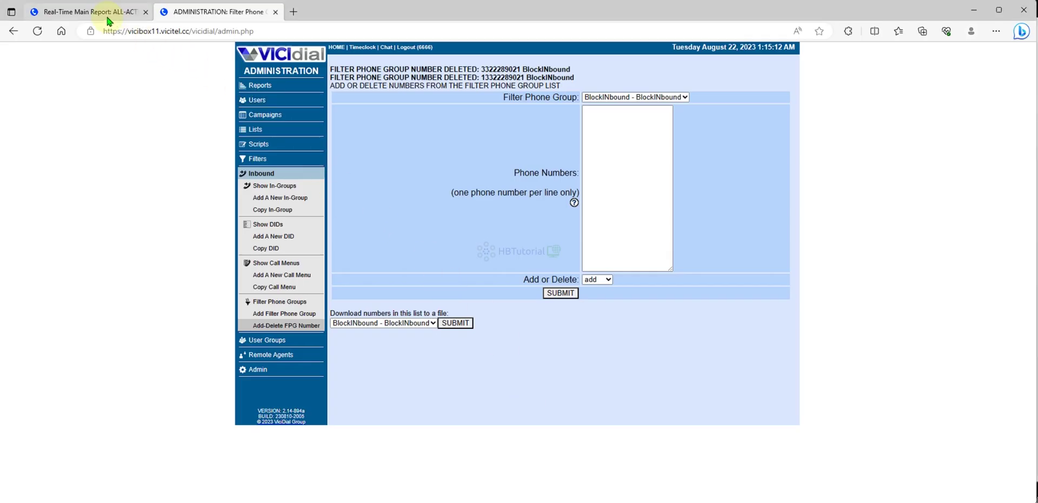
# Open the Real-Time Main Report, then the VICIdial logo's admin home summary page.
pyautogui.click(130, 12)
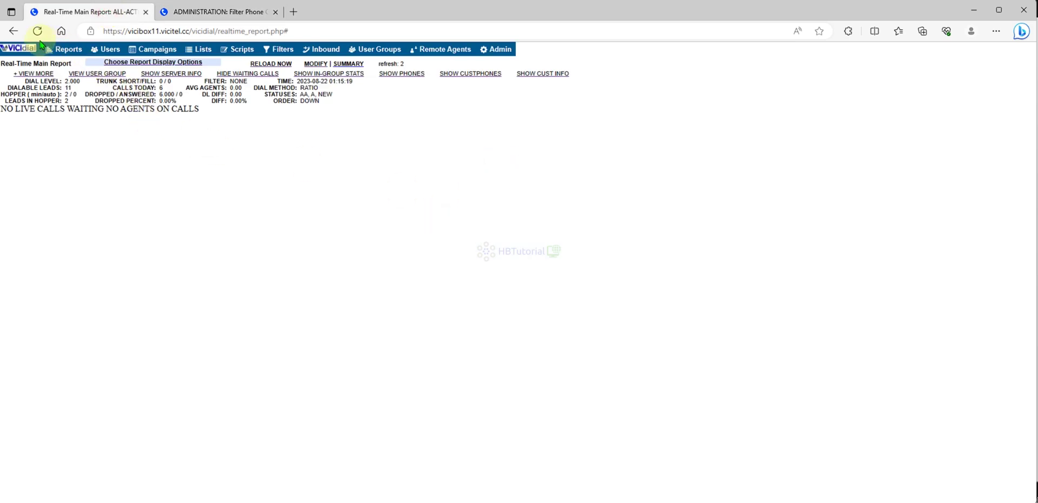
pyautogui.click(22, 50)
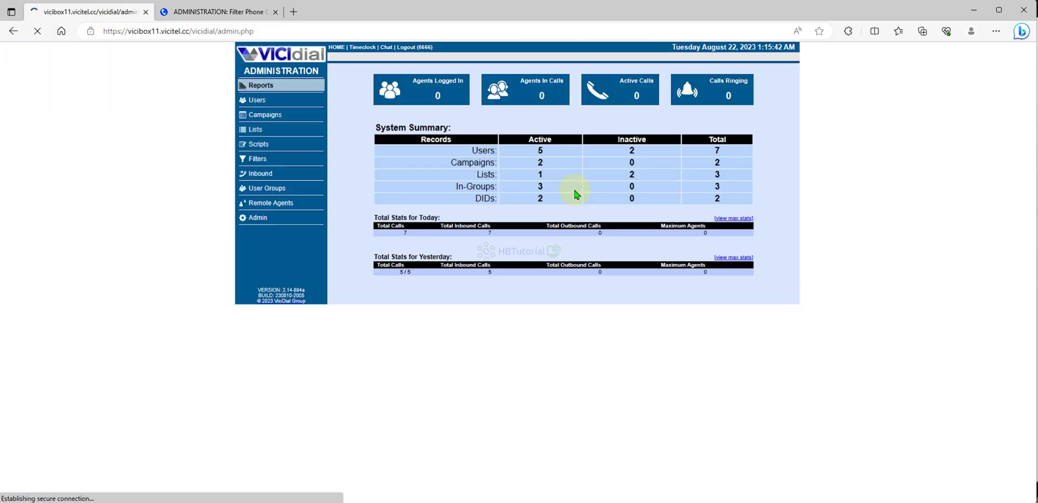